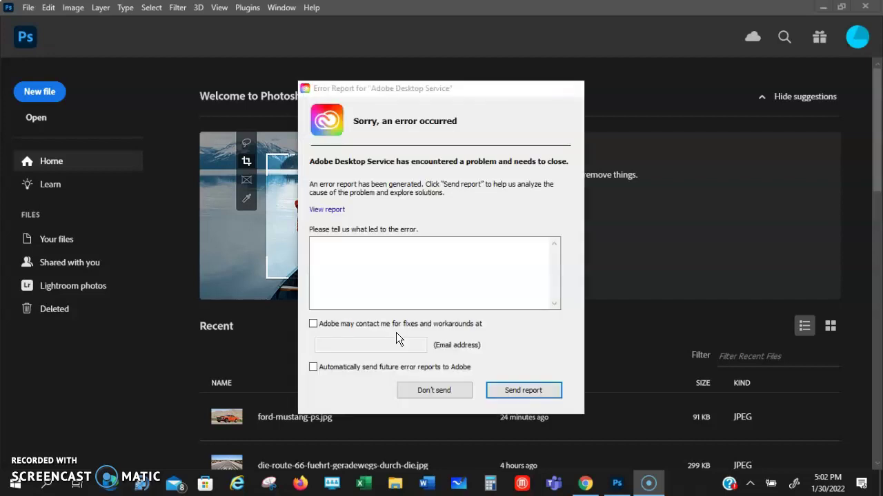
# Dismiss the error report without sending it and open the recent file ford-mustang-ps.jpg.
pyautogui.click(441, 391)
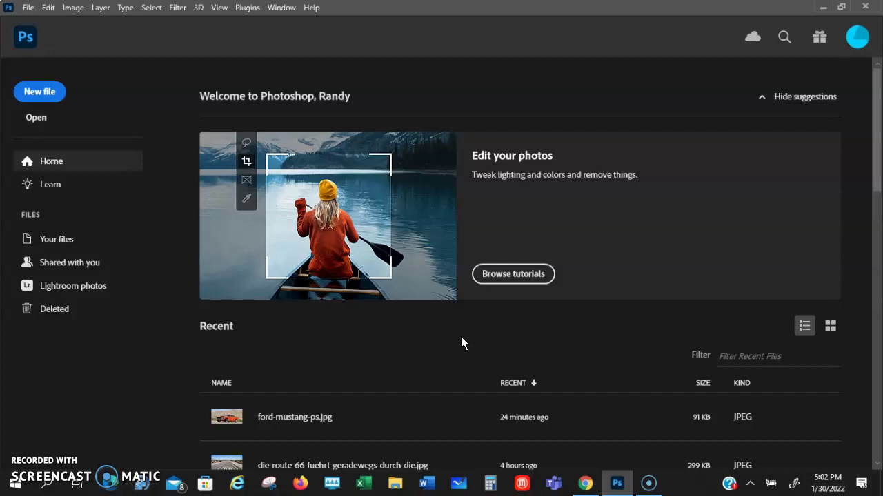
pyautogui.click(236, 417)
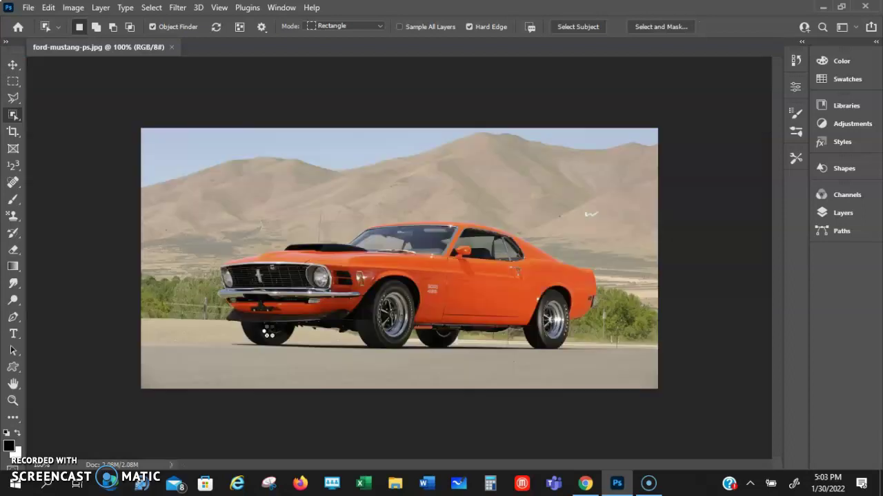
pyautogui.click(448, 314)
pyautogui.click(403, 309)
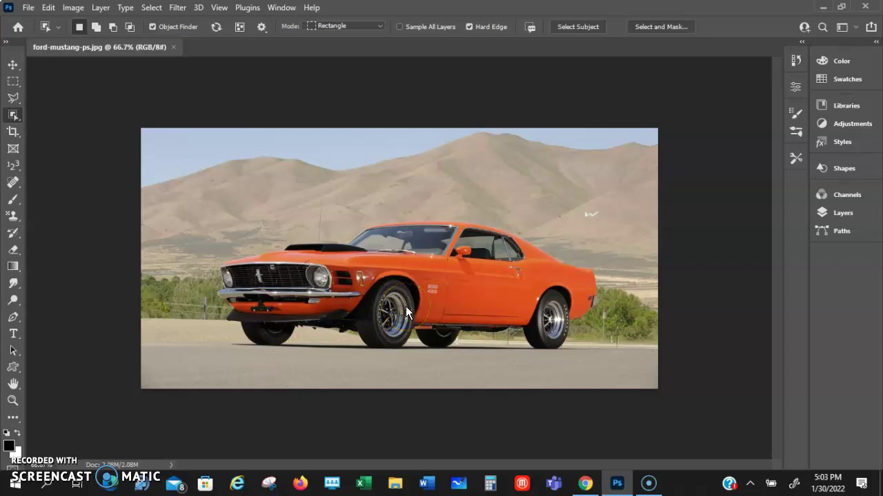
pyautogui.click(333, 256)
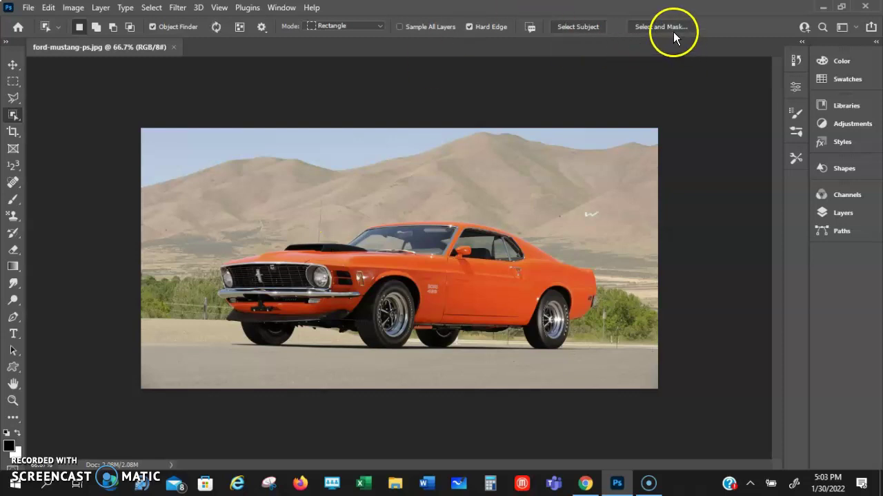
# Open the Background layer in the Select and Mask workspace and set the preview transparency to 0%.
pyautogui.click(836, 217)
pyautogui.click(701, 264)
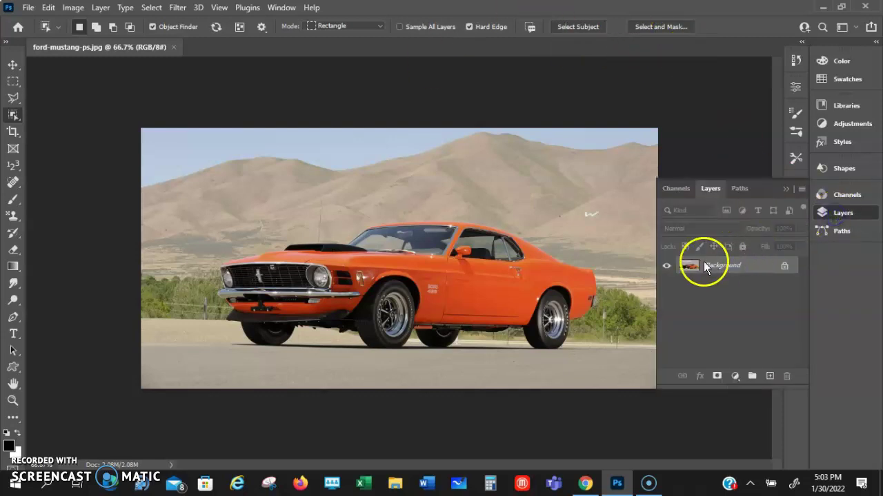
pyautogui.click(713, 264)
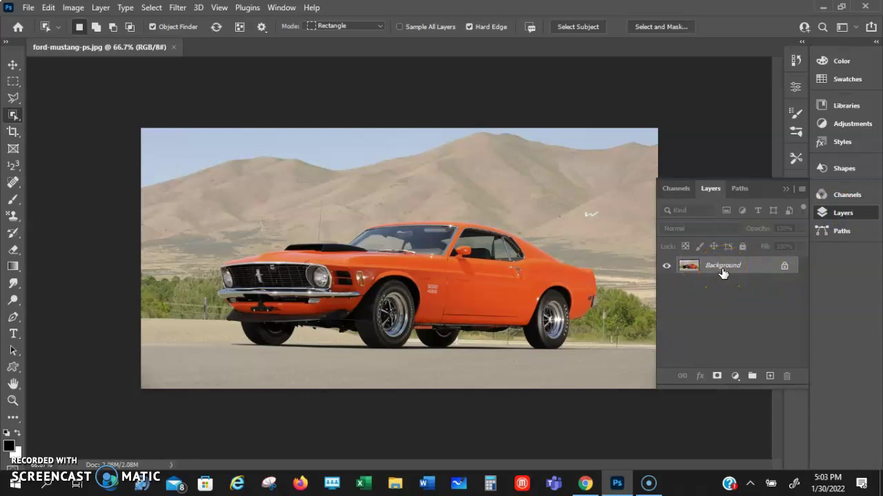
pyautogui.click(674, 27)
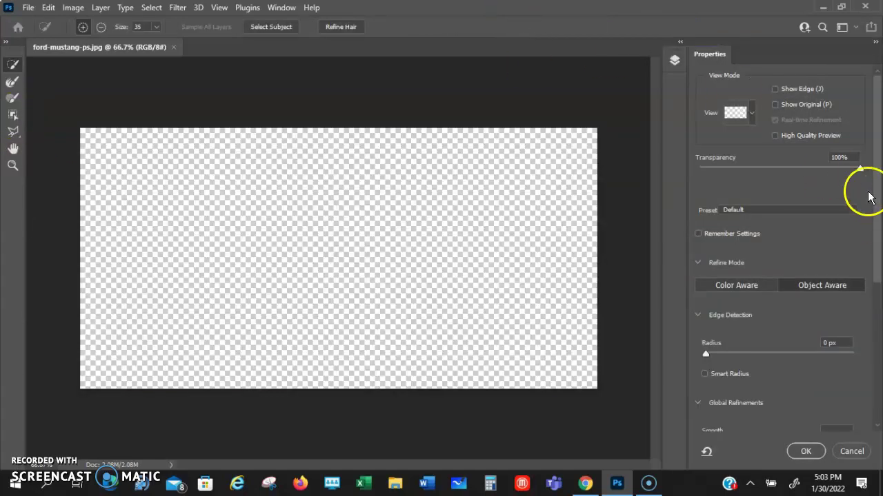
pyautogui.moveTo(860, 173); pyautogui.dragTo(693, 175)
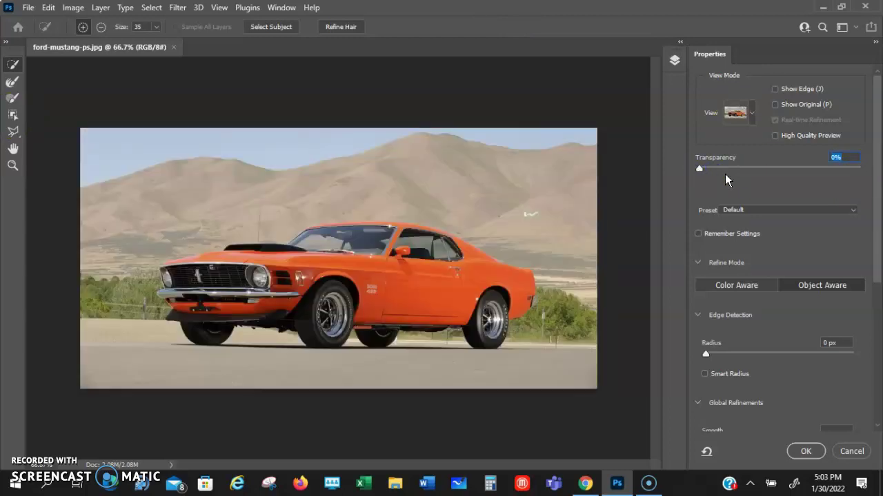
# Select the car automatically with Select Subject and set the preview transparency to 100%.
pyautogui.click(275, 29)
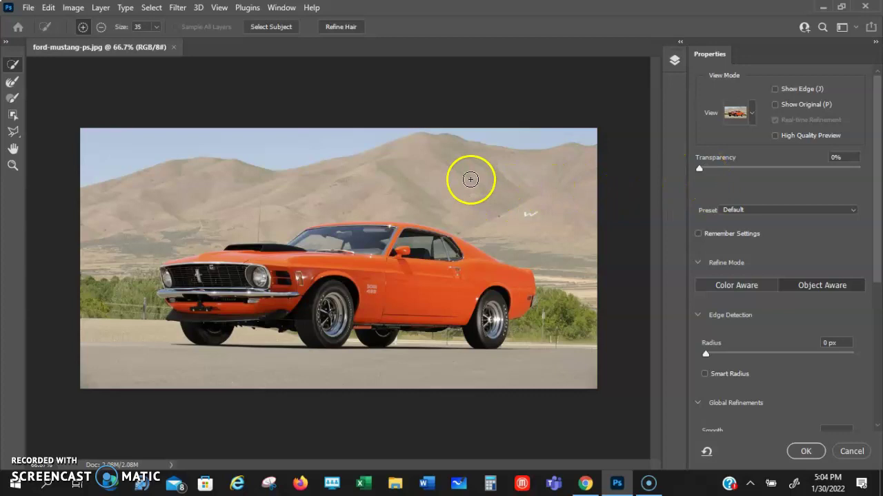
pyautogui.click(700, 170)
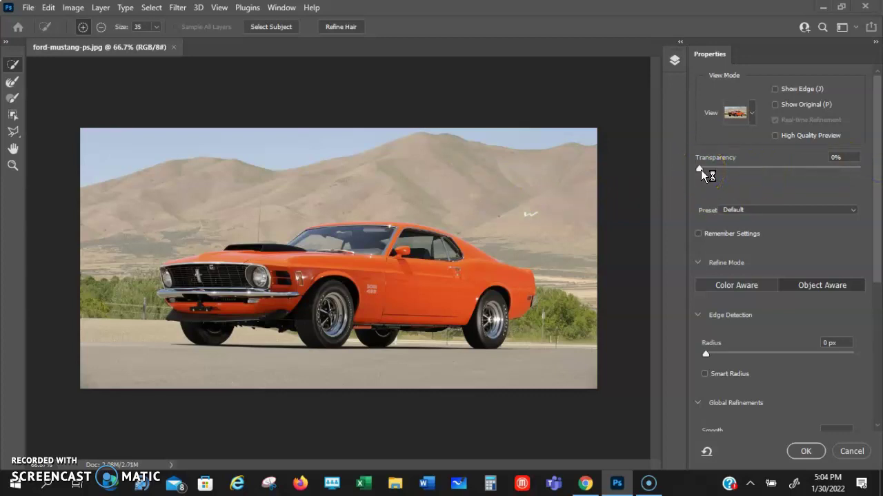
pyautogui.click(728, 168)
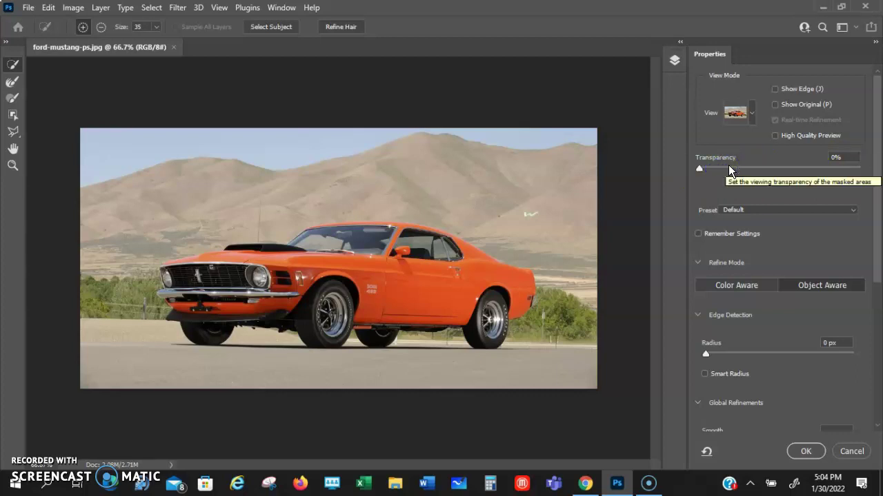
pyautogui.click(737, 146)
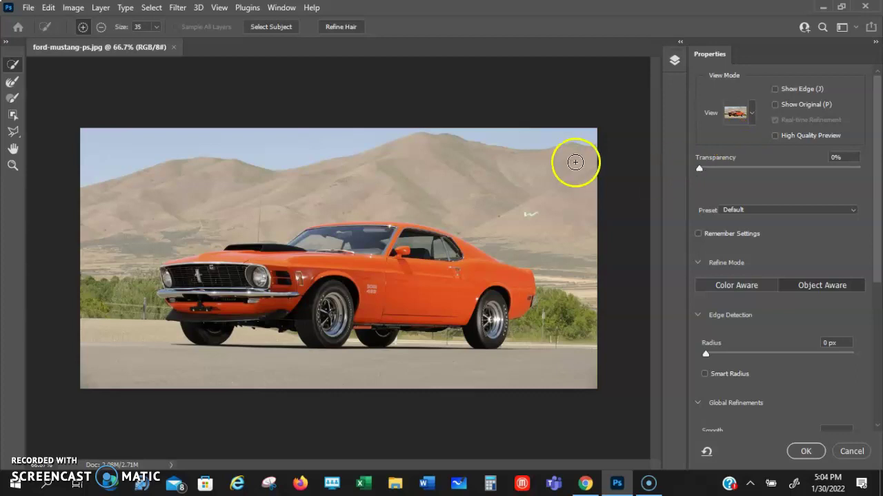
pyautogui.moveTo(699, 168); pyautogui.dragTo(861, 167)
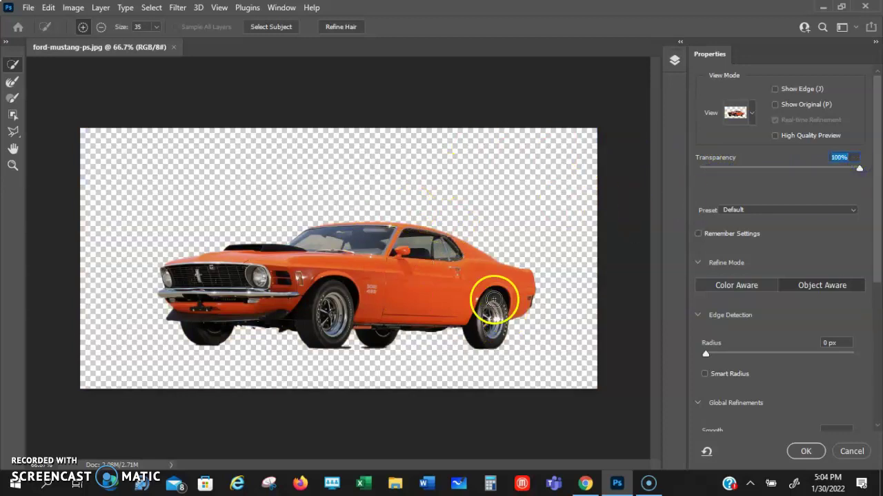
# Try the Smooth refinement and a Feather of about 4.3 px on the car's mask, and reset both to 0.
pyautogui.scroll(-3, 760, 320)
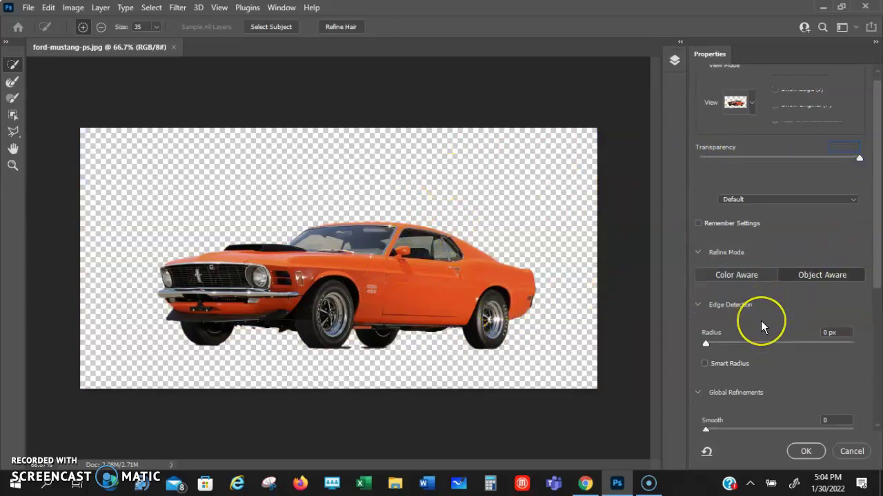
pyautogui.scroll(-3, 760, 321)
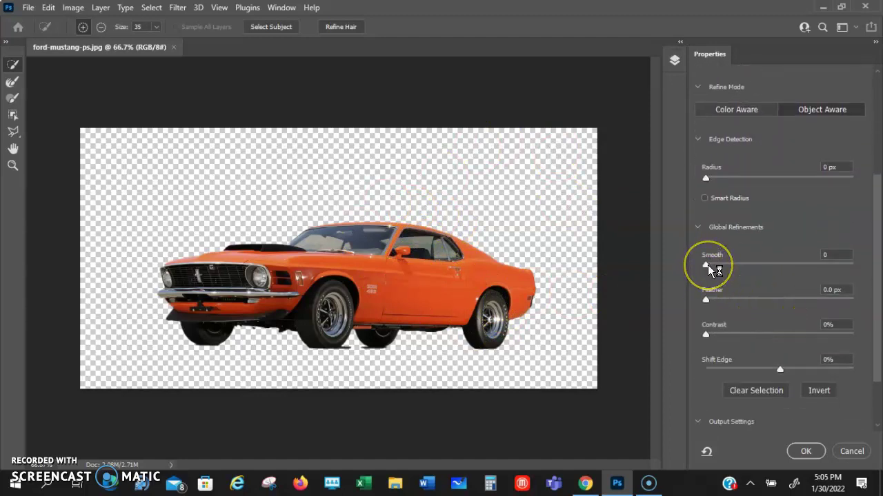
pyautogui.press('z')
pyautogui.click(462, 235)
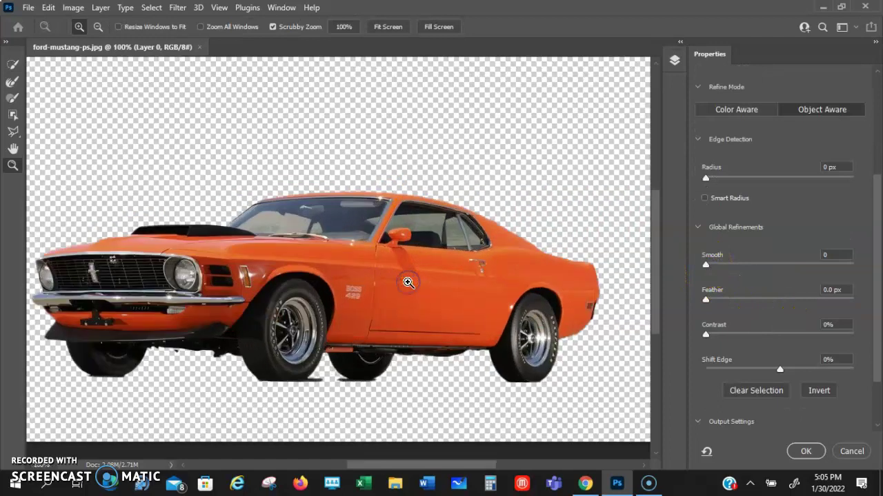
pyautogui.moveTo(705, 267)
pyautogui.mouseDown()
pyautogui.moveTo(819, 268)
pyautogui.moveTo(704, 267)
pyautogui.mouseUp()
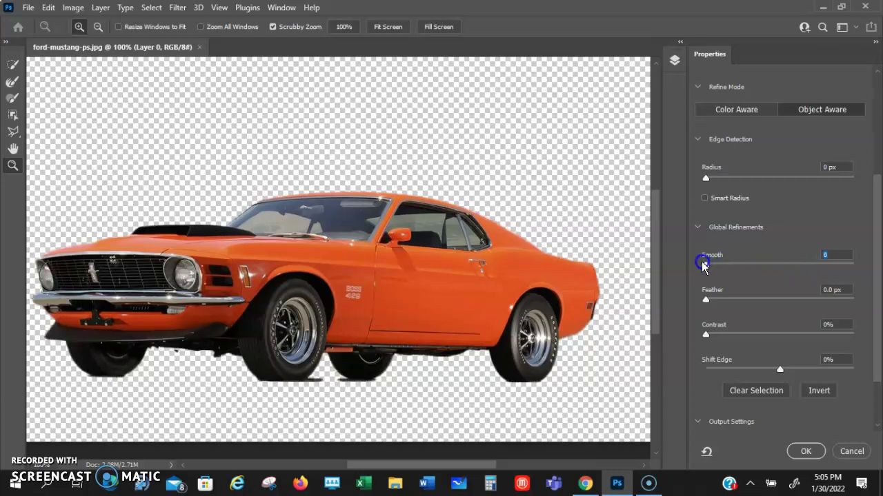
pyautogui.click(705, 300)
pyautogui.moveTo(706, 301); pyautogui.dragTo(741, 301)
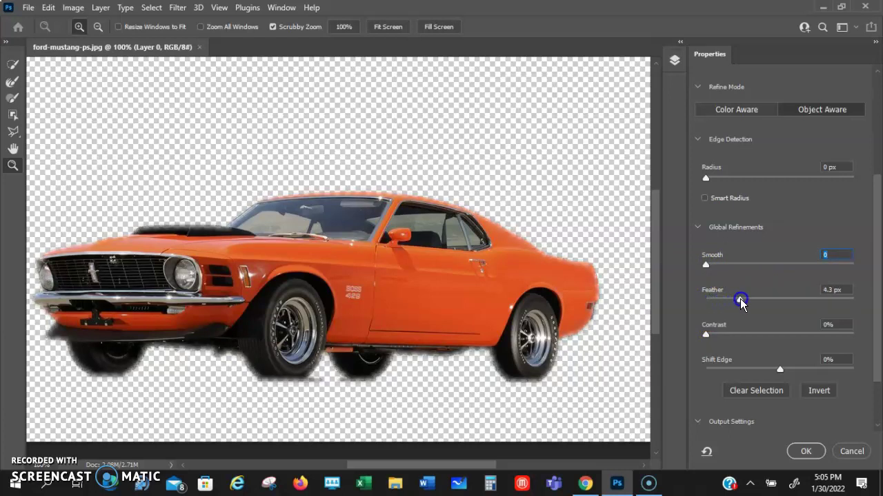
pyautogui.moveTo(741, 301); pyautogui.dragTo(701, 303)
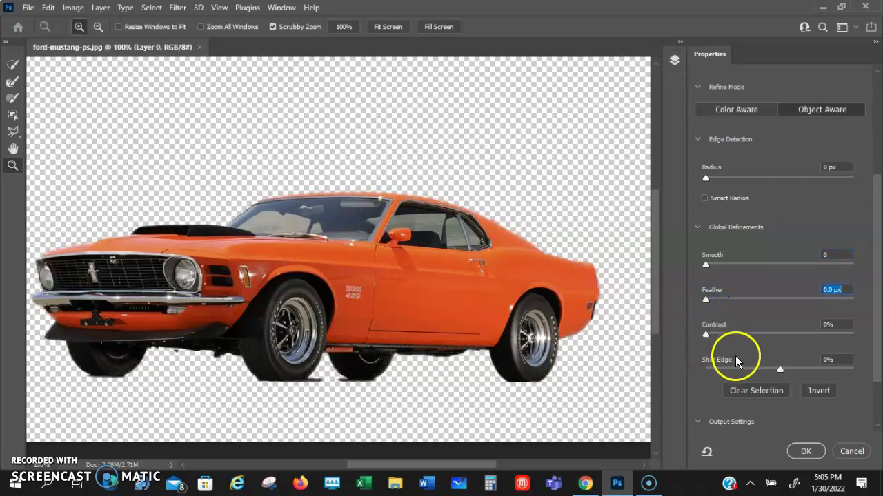
# Try strong negative and positive edge shifts on the car's mask and settle on a Shift Edge of -14%.
pyautogui.scroll(-1, 744, 359)
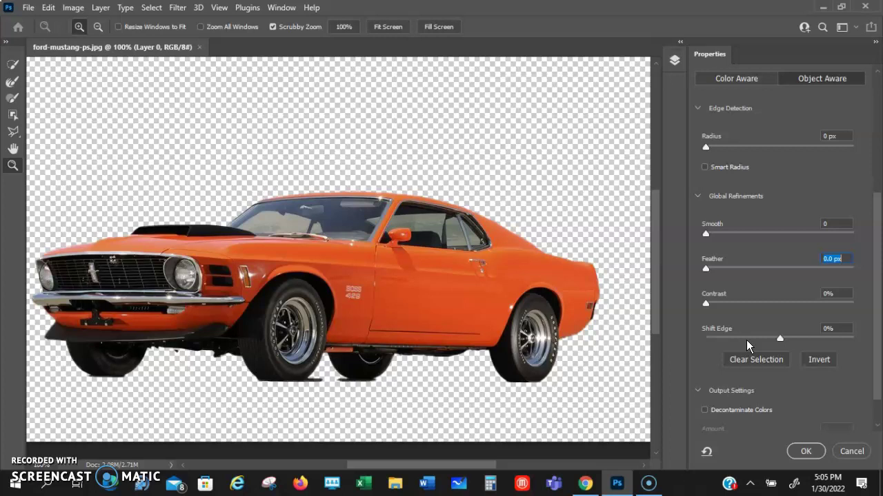
pyautogui.click(781, 346)
pyautogui.moveTo(779, 340); pyautogui.dragTo(724, 340)
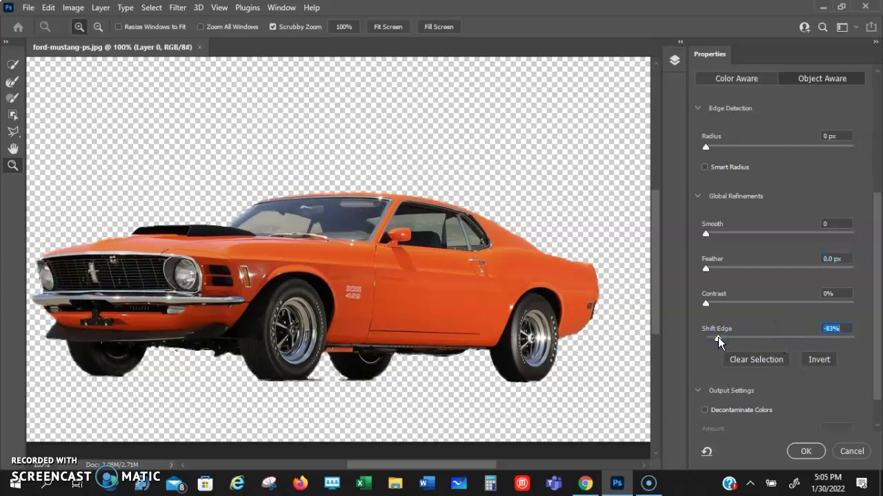
pyautogui.moveTo(717, 338); pyautogui.dragTo(828, 339)
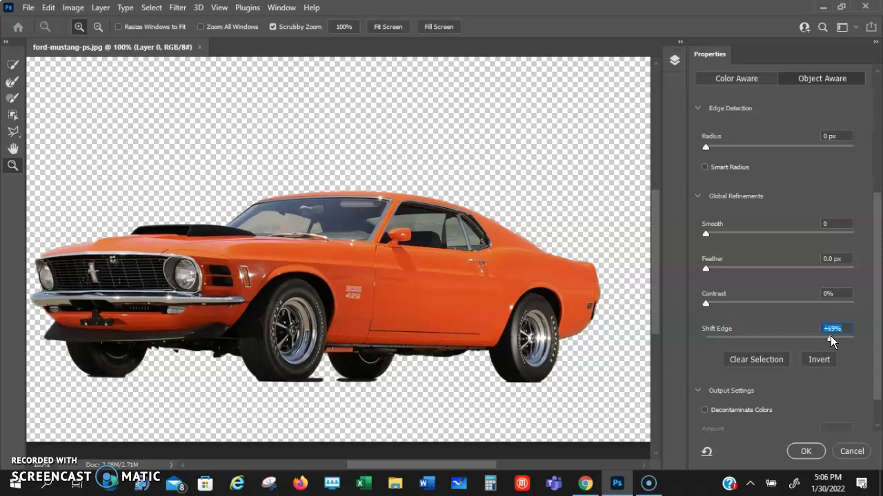
pyautogui.moveTo(820, 344); pyautogui.dragTo(770, 344)
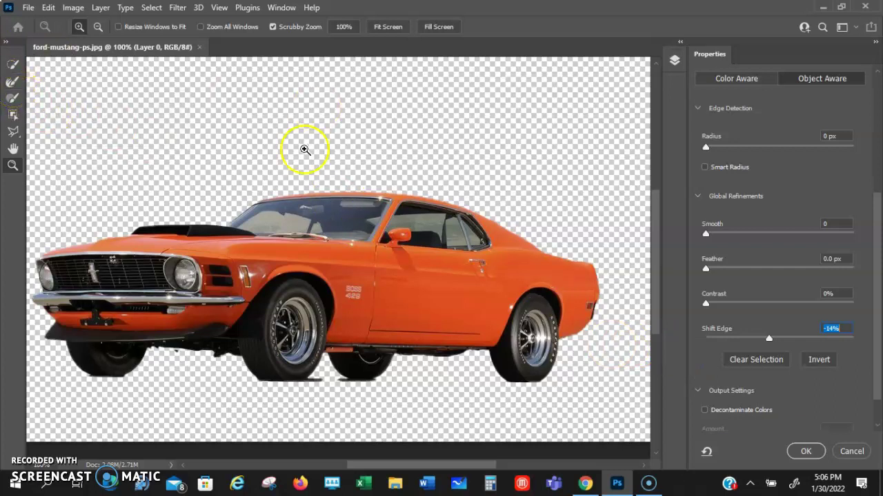
# Clean up the leftover ground shadows beneath the car's tires using the Refine Edge Brush at size 20.
pyautogui.click(17, 82)
pyautogui.moveTo(339, 362)
pyautogui.mouseDown()
pyautogui.moveTo(363, 387)
pyautogui.moveTo(366, 379)
pyautogui.moveTo(321, 371)
pyautogui.mouseUp()
pyautogui.press(']')
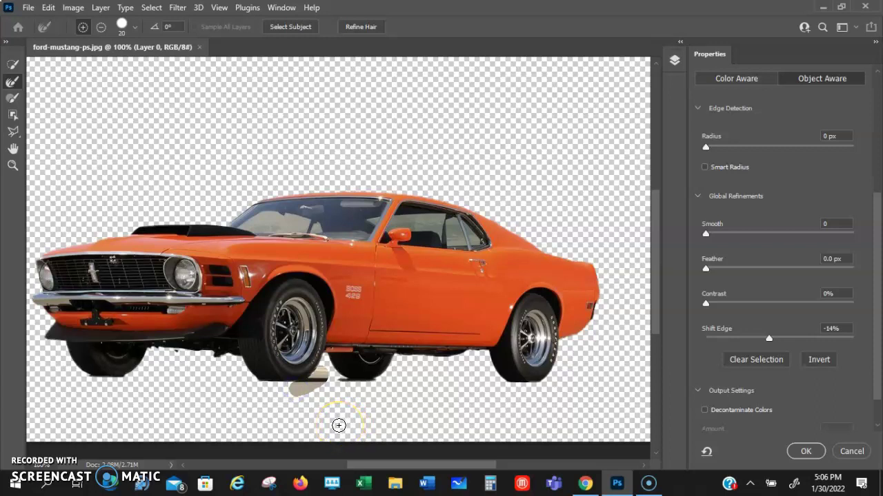
pyautogui.moveTo(323, 373)
pyautogui.mouseDown()
pyautogui.moveTo(312, 406)
pyautogui.moveTo(326, 366)
pyautogui.moveTo(313, 386)
pyautogui.moveTo(332, 376)
pyautogui.moveTo(319, 377)
pyautogui.moveTo(322, 386)
pyautogui.moveTo(324, 378)
pyautogui.moveTo(142, 385)
pyautogui.moveTo(337, 381)
pyautogui.mouseUp()
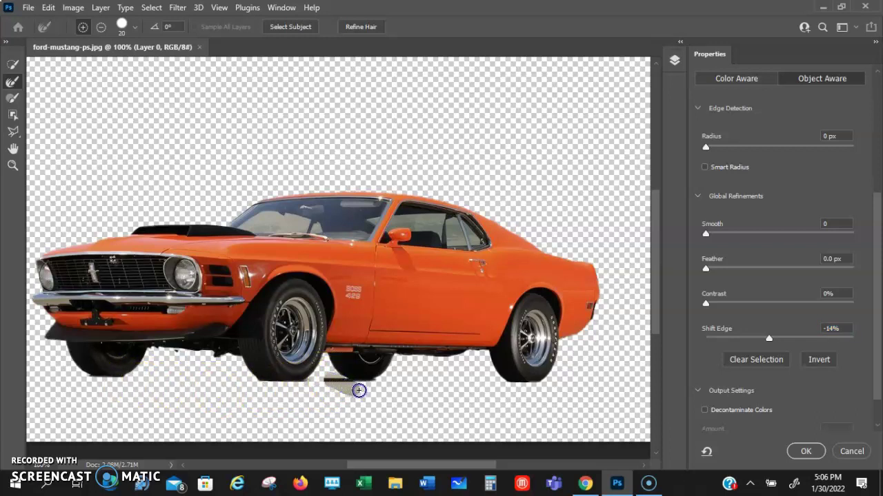
pyautogui.click(358, 428)
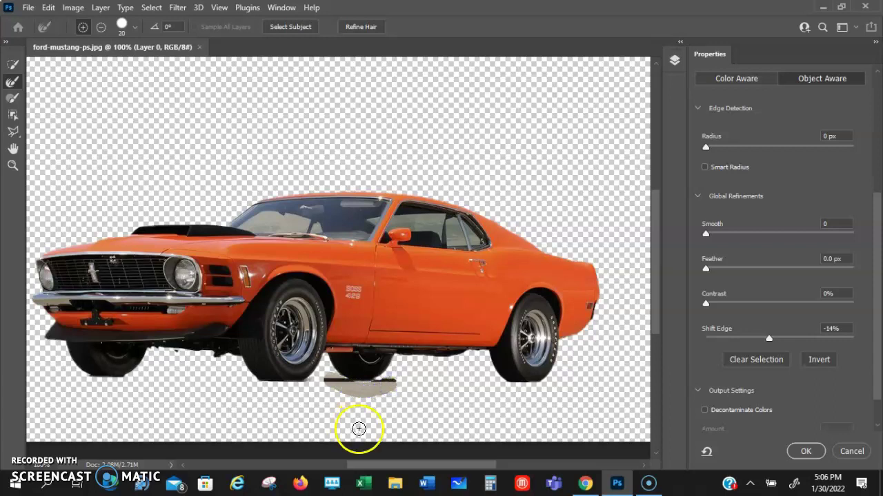
pyautogui.moveTo(390, 384)
pyautogui.mouseDown()
pyautogui.moveTo(351, 386)
pyautogui.moveTo(489, 375)
pyautogui.moveTo(497, 365)
pyautogui.moveTo(544, 359)
pyautogui.moveTo(592, 311)
pyautogui.mouseUp()
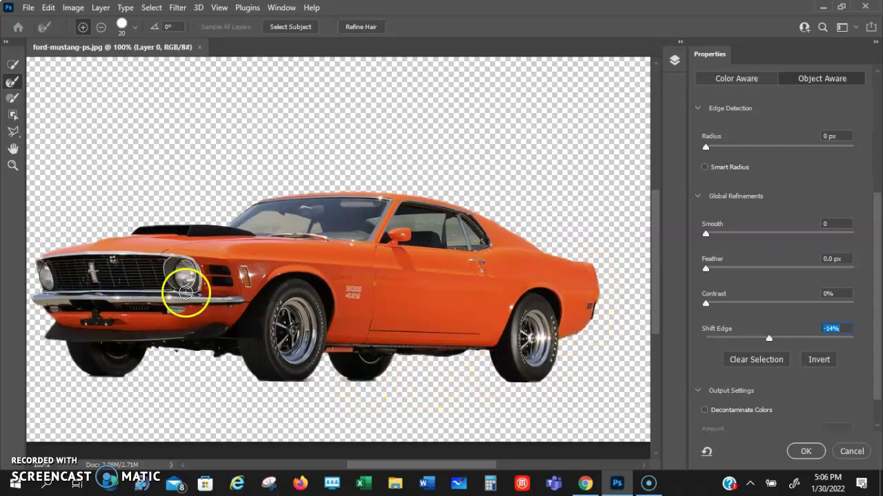
# Examine the cutout's edges at 200% around the roof, hood, front end and tires, and return to the full view.
pyautogui.press('z')
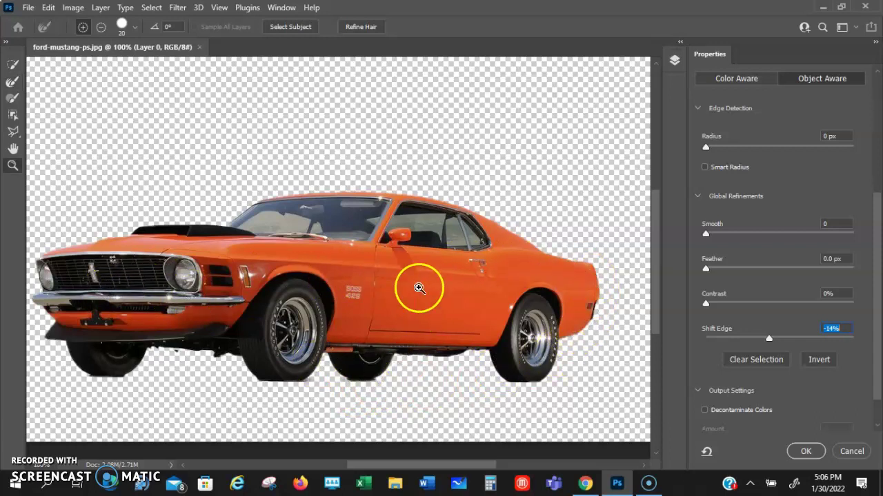
pyautogui.click(451, 277)
pyautogui.moveTo(528, 286); pyautogui.dragTo(465, 292)
pyautogui.moveTo(172, 187); pyautogui.dragTo(392, 228)
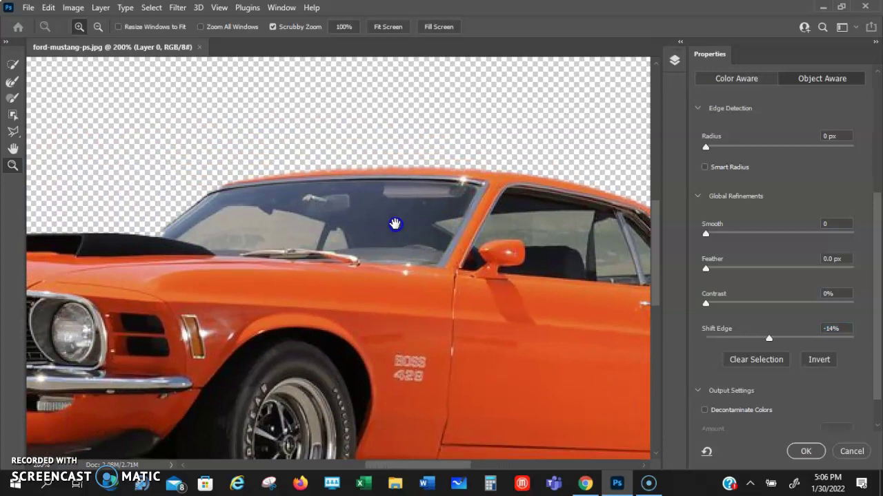
pyautogui.moveTo(189, 270); pyautogui.dragTo(376, 262)
pyautogui.moveTo(328, 231); pyautogui.dragTo(383, 187)
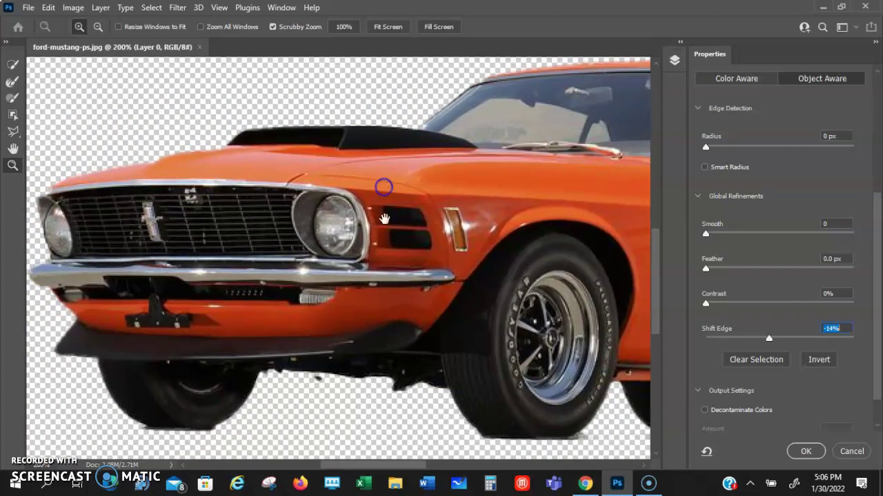
pyautogui.moveTo(413, 256); pyautogui.dragTo(353, 222)
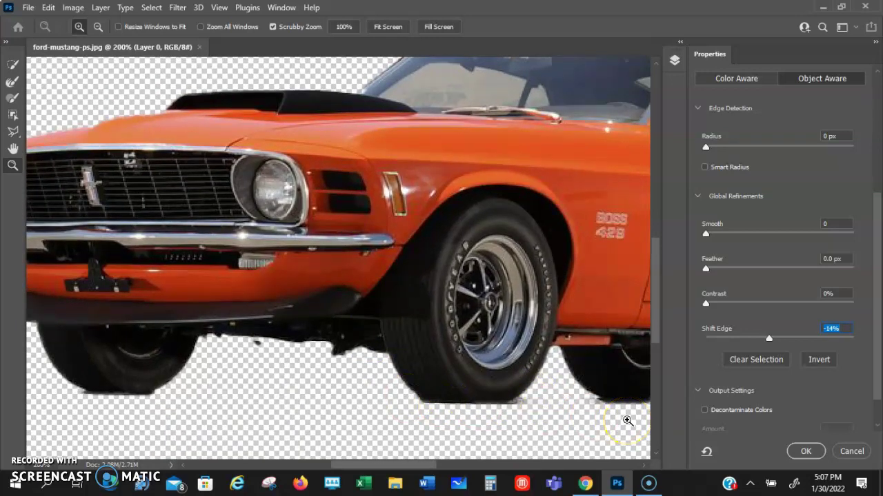
pyautogui.hotkey('ctrl', '0')
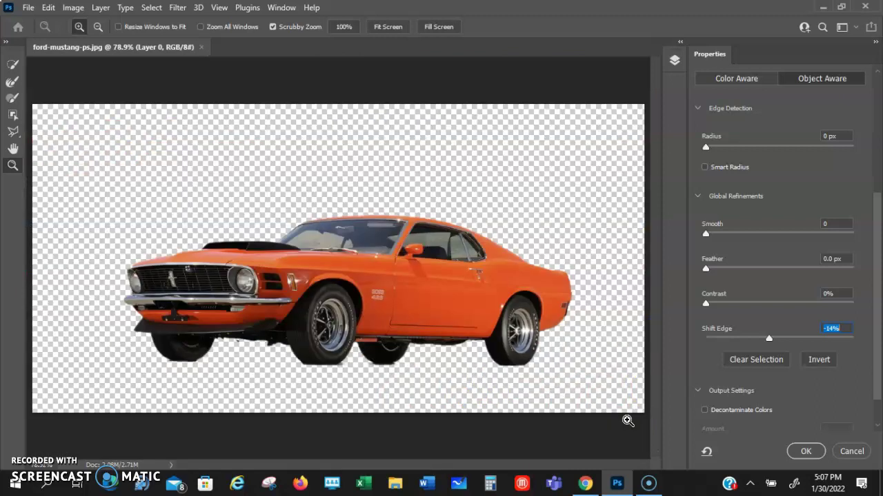
# Enable Decontaminate Colors in the output settings of the car's mask.
pyautogui.scroll(-1, 772, 382)
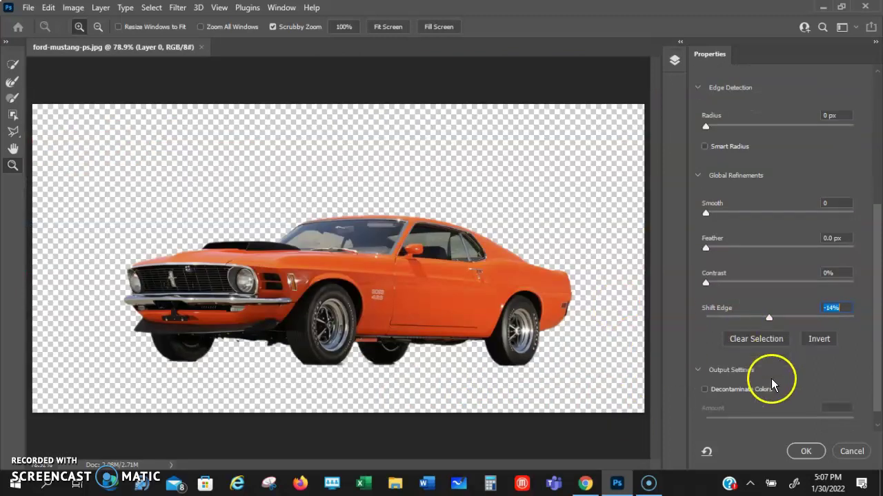
pyautogui.click(704, 390)
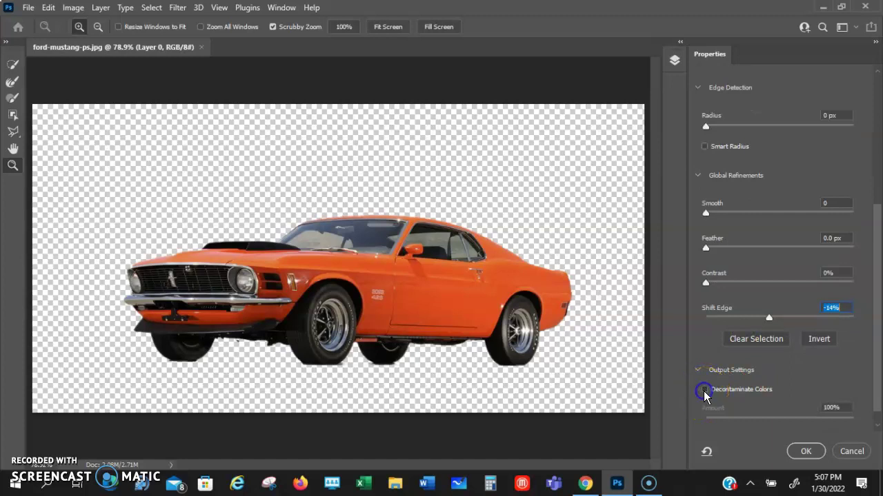
pyautogui.click(704, 392)
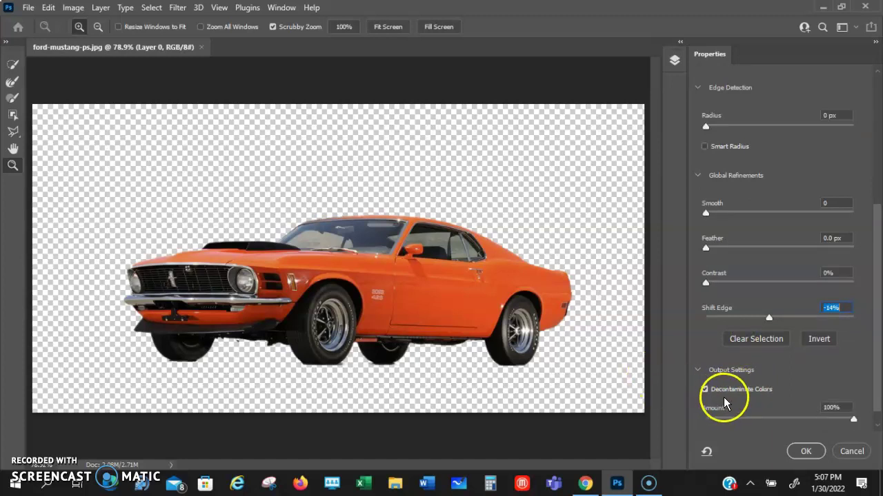
# Turn on Smart Radius in the edge detection settings of the car's mask.
pyautogui.click(734, 392)
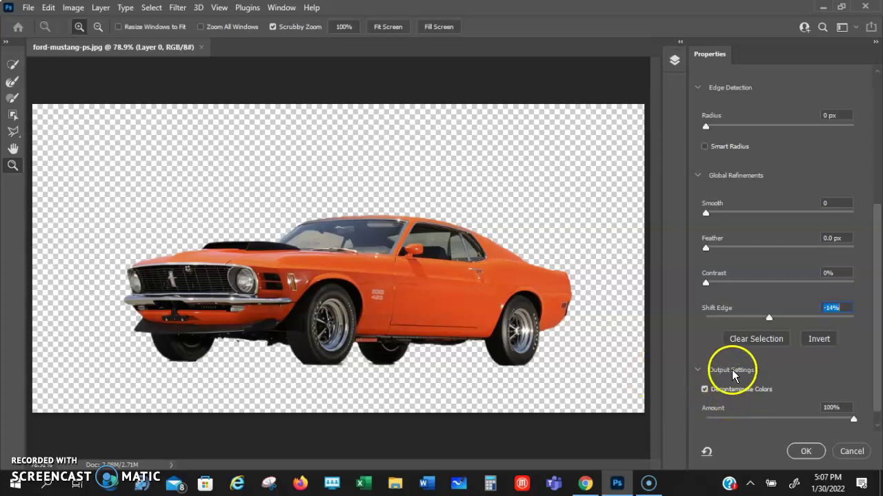
pyautogui.scroll(-1, 759, 233)
pyautogui.scroll(2, 764, 230)
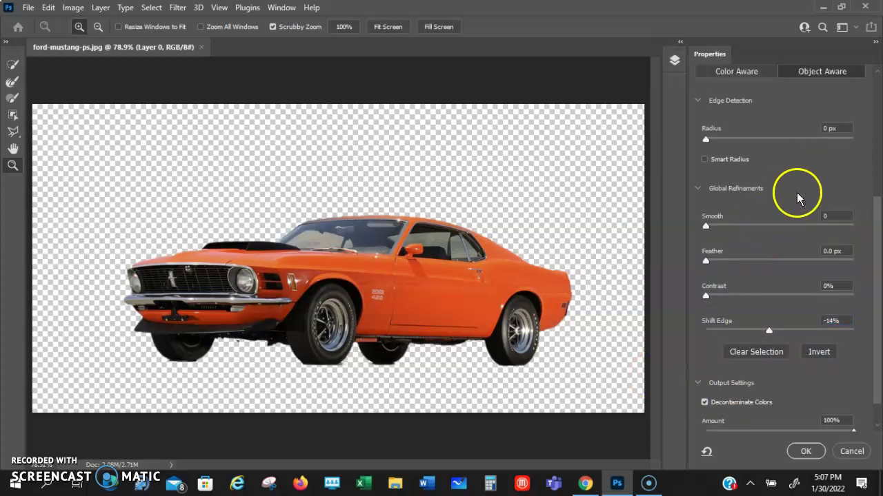
pyautogui.scroll(1, 794, 191)
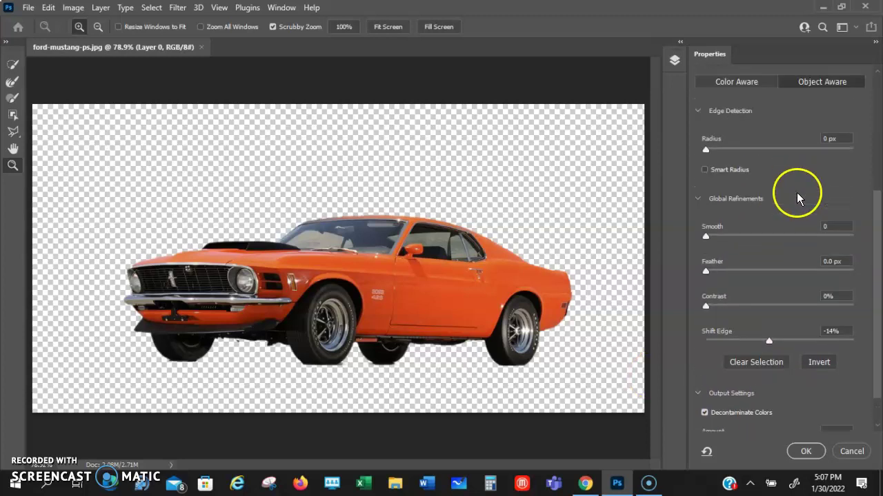
pyautogui.click(705, 170)
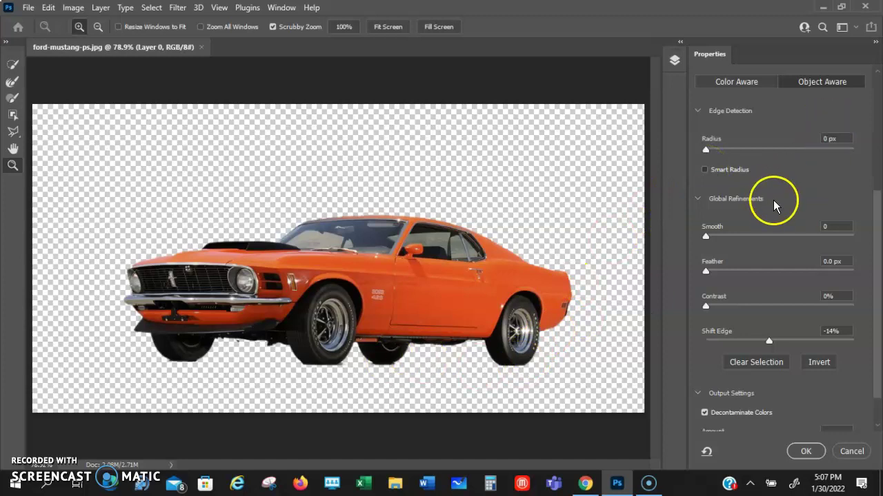
# Apply the refined car selection with its output set to New Layer with Layer Mask.
pyautogui.scroll(3, 773, 201)
pyautogui.scroll(2, 773, 200)
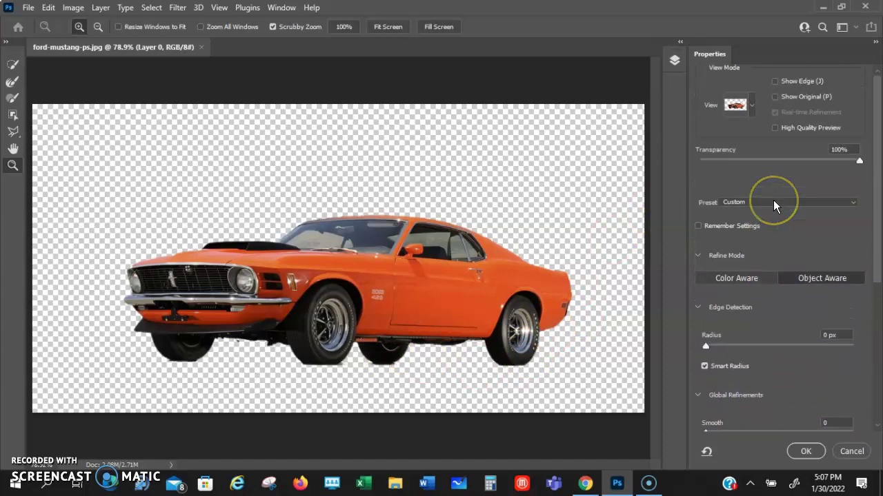
pyautogui.scroll(-2, 773, 200)
pyautogui.scroll(-2, 759, 242)
pyautogui.scroll(-3, 755, 269)
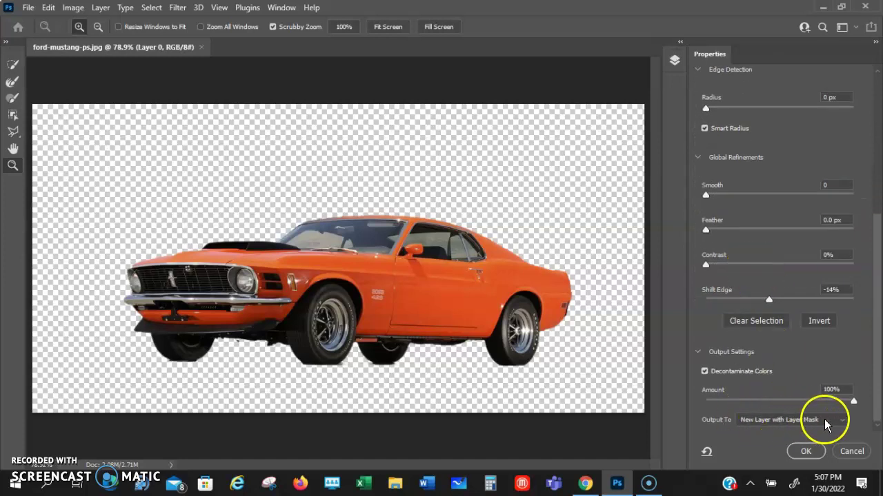
pyautogui.click(805, 451)
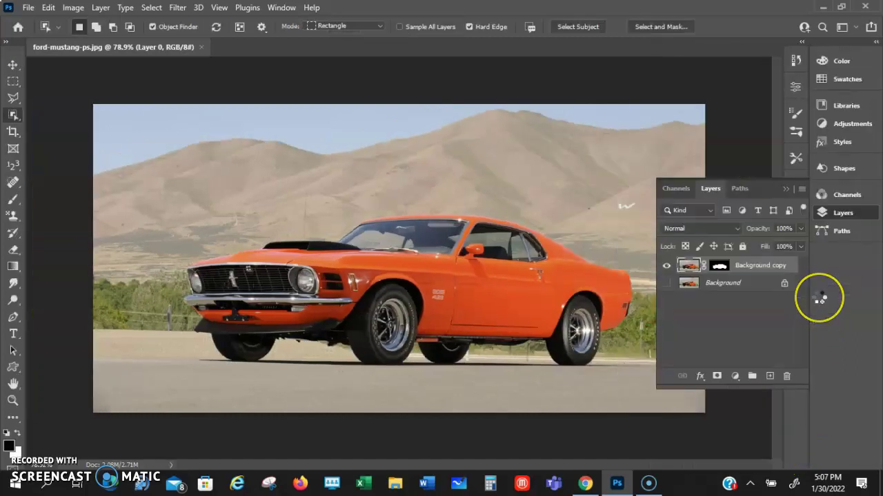
# Make the original Background layer visible again beneath the masked car layer.
pyautogui.moveTo(724, 278); pyautogui.dragTo(673, 283)
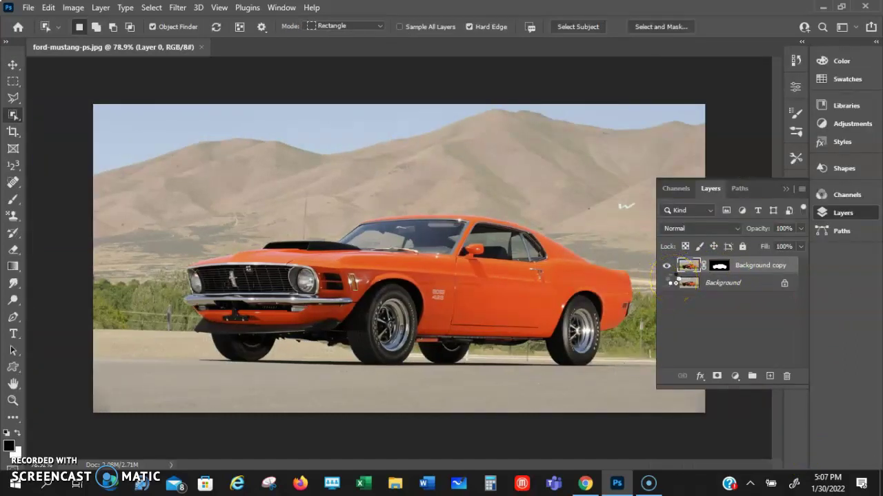
pyautogui.click(672, 282)
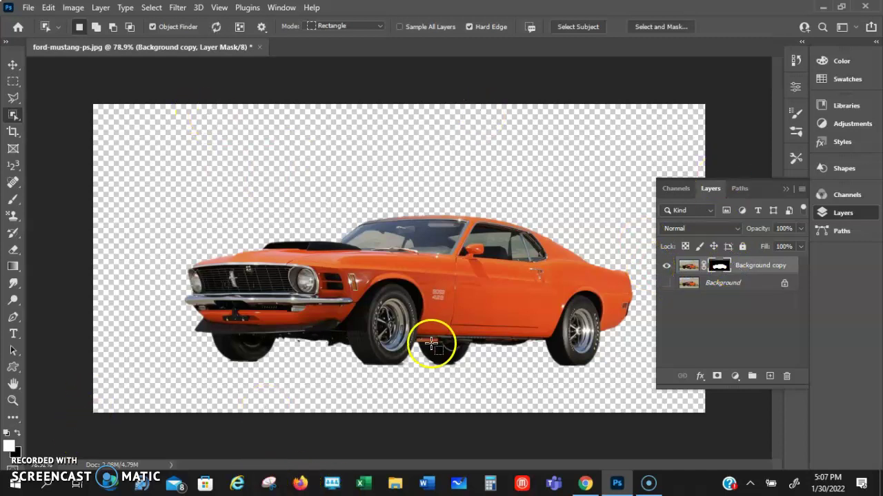
pyautogui.click(666, 283)
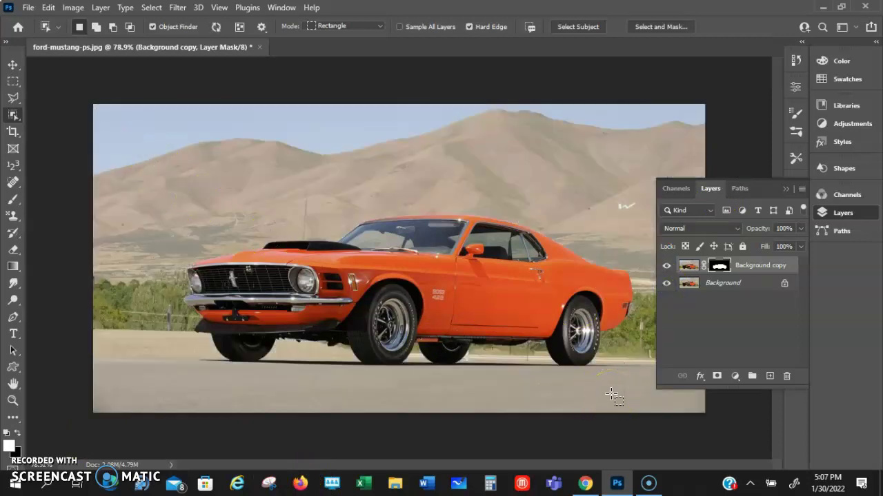
pyautogui.click(785, 188)
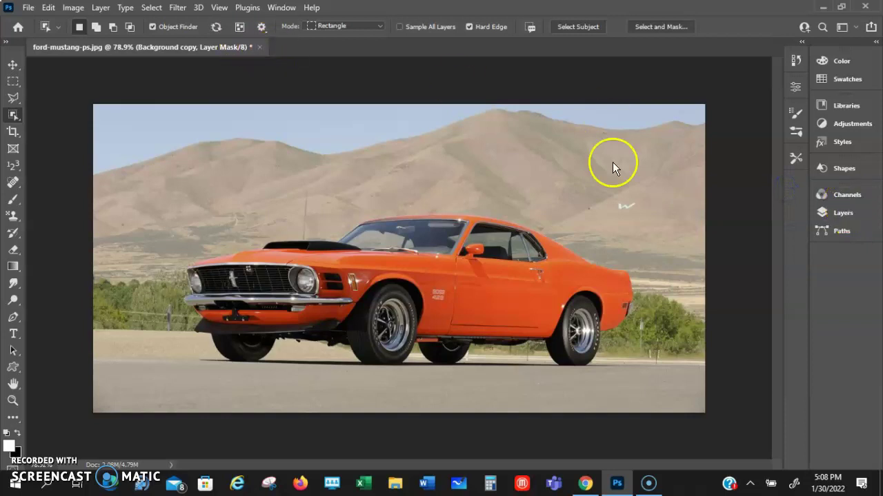
# Delete the masked Background copy layer, leaving only the original Background photo.
pyautogui.click(847, 213)
pyautogui.click(689, 266)
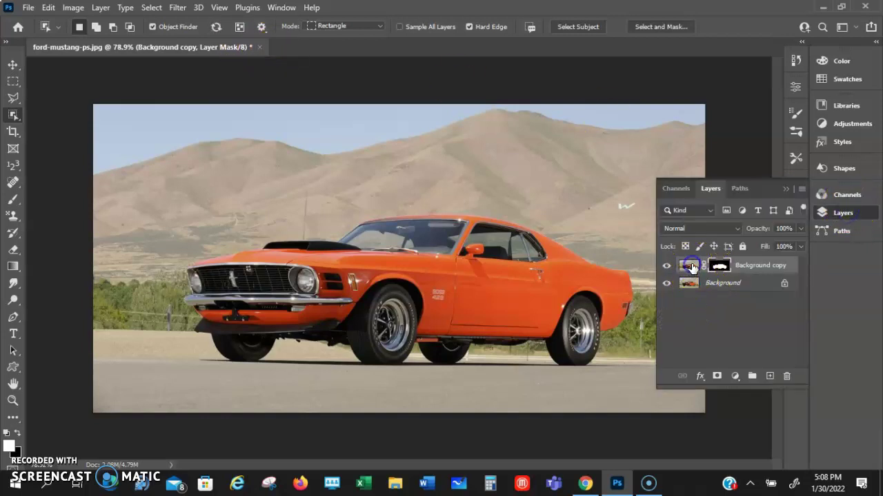
pyautogui.click(786, 376)
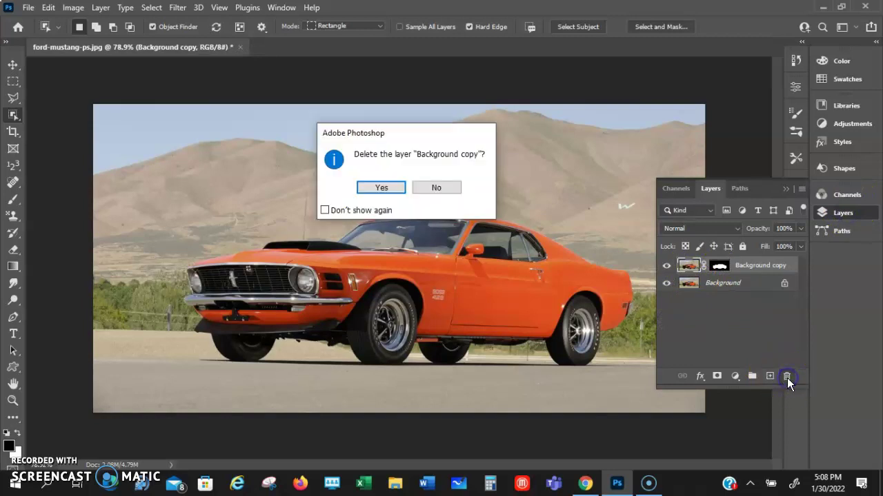
pyautogui.click(381, 188)
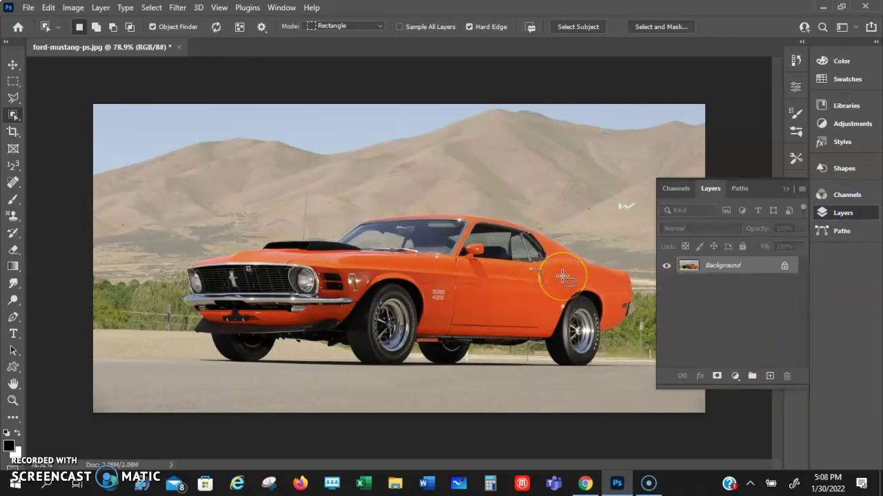
pyautogui.click(785, 188)
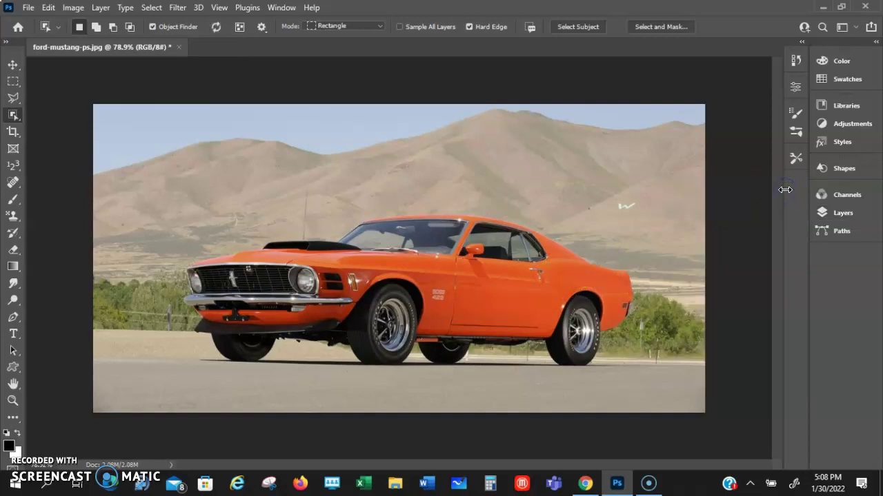
# Select the whole car with the Object Selection tool by drawing a rectangle around it from hood to rear and tires.
pyautogui.click(460, 252)
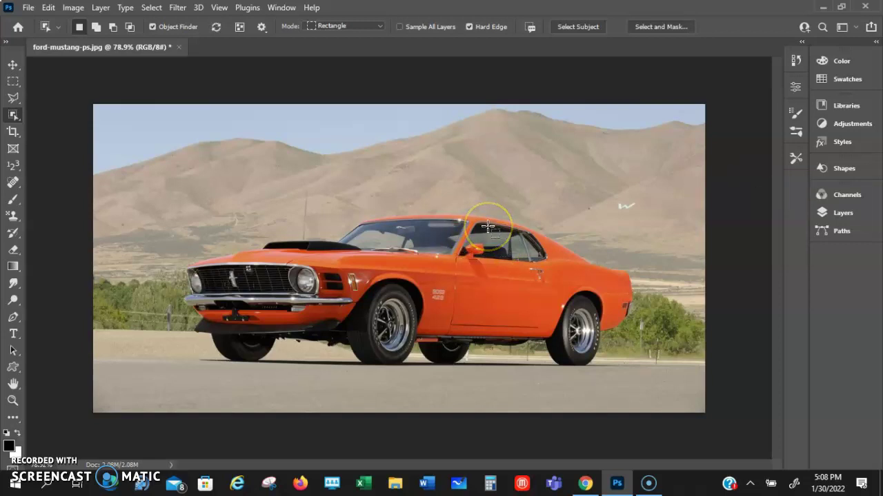
pyautogui.click(517, 201)
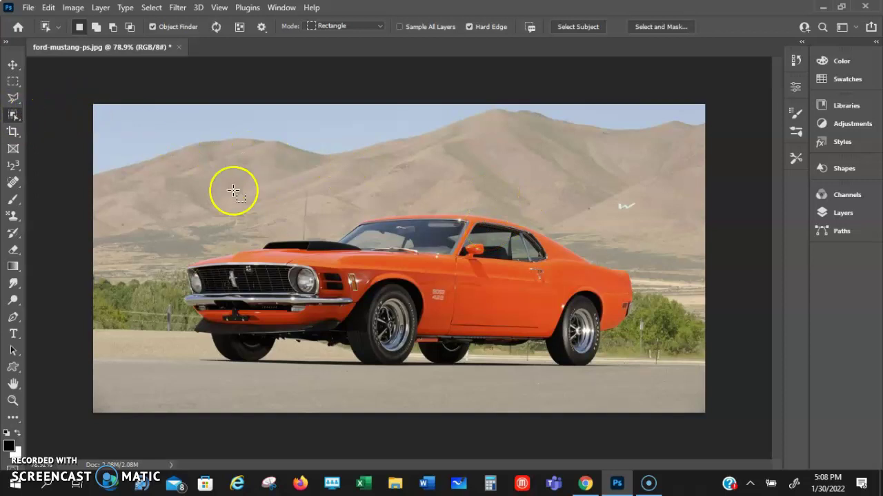
pyautogui.moveTo(178, 178); pyautogui.dragTo(649, 377)
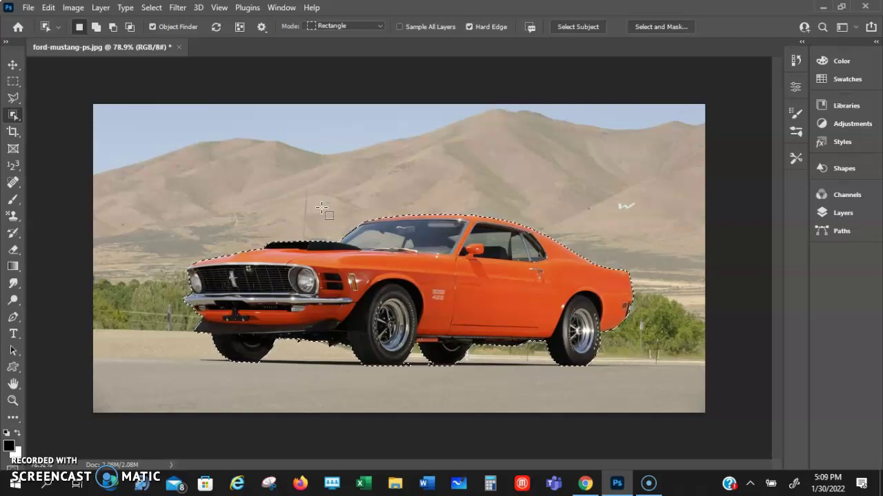
pyautogui.click(319, 214)
pyautogui.click(345, 426)
pyautogui.click(409, 361)
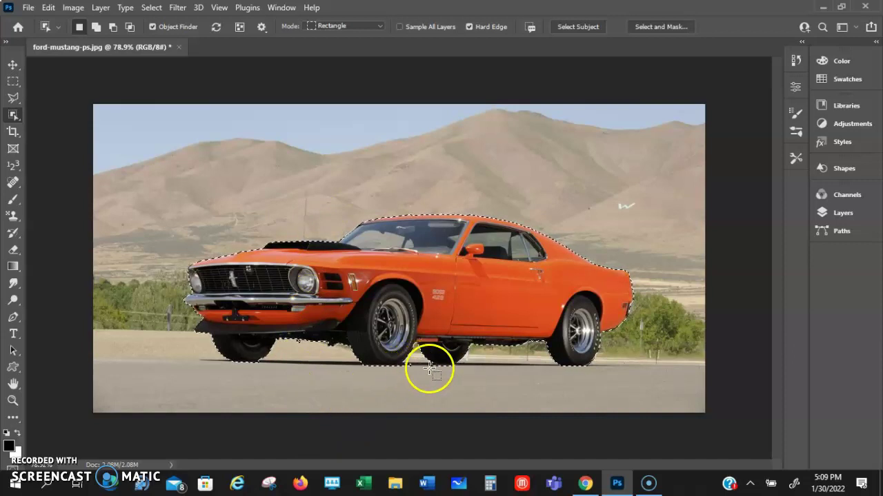
pyautogui.click(576, 370)
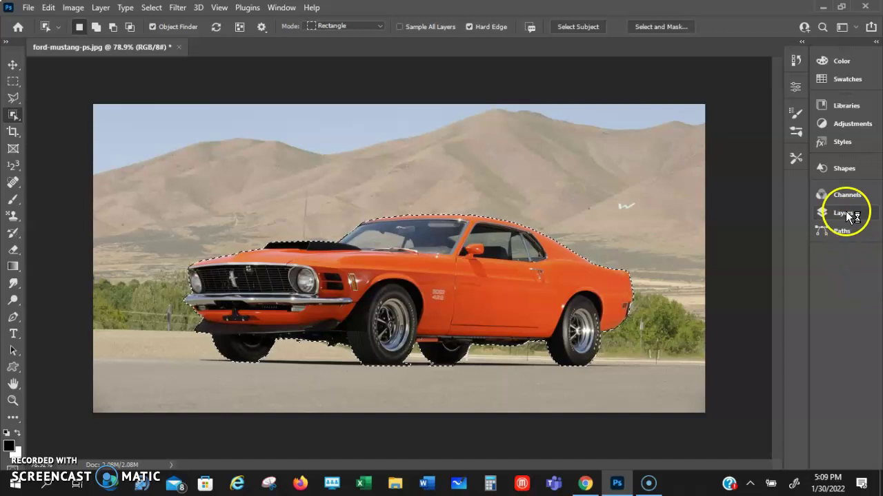
# Open the car selection in Select and Mask and look over its view, edge detection and global refinement settings.
pyautogui.click(660, 28)
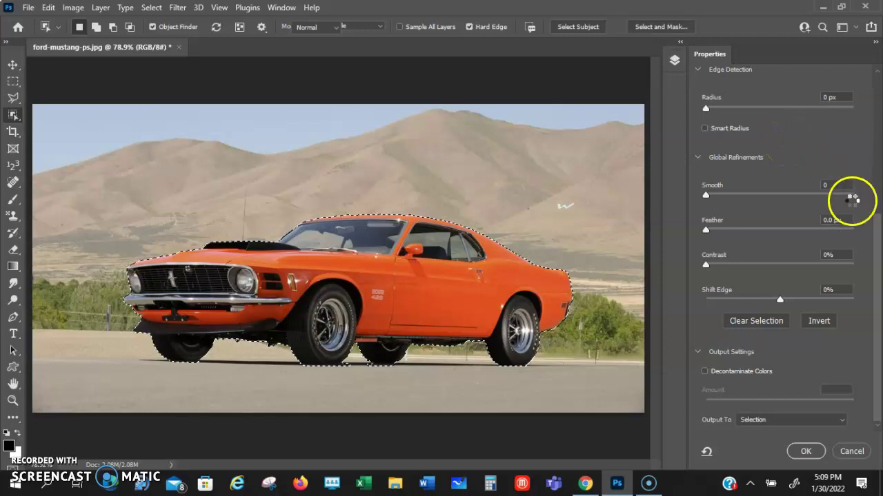
pyautogui.scroll(5, 822, 169)
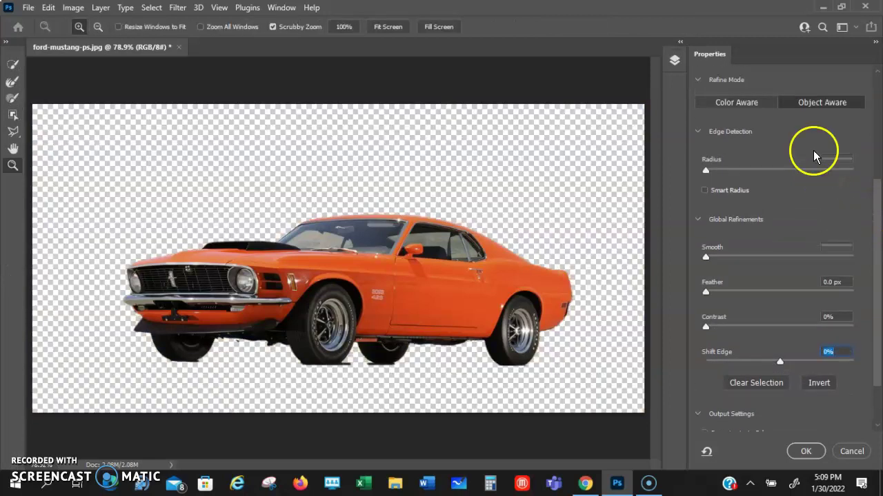
pyautogui.scroll(-2, 733, 182)
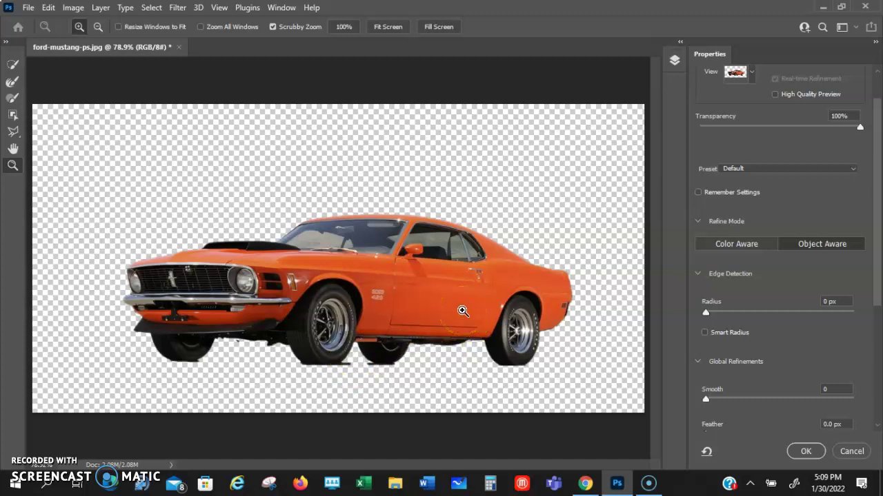
pyautogui.scroll(-1, 763, 373)
pyautogui.scroll(-2, 762, 372)
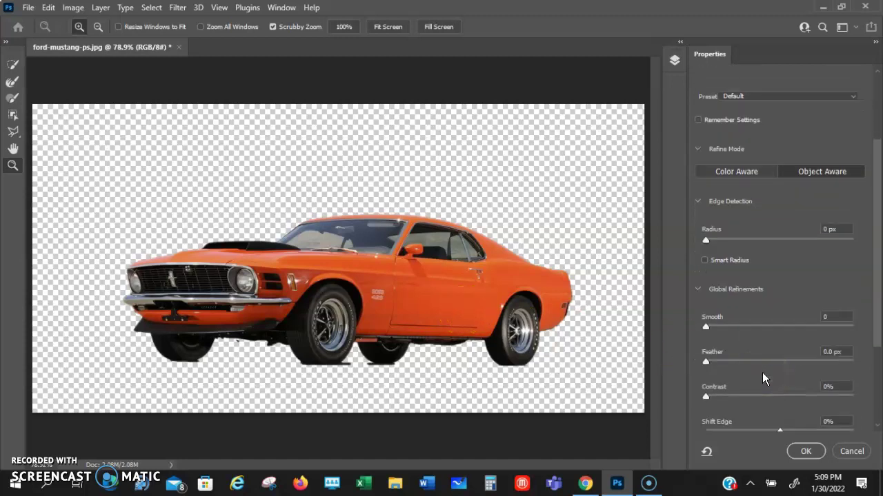
pyautogui.scroll(4, 771, 342)
pyautogui.scroll(1, 771, 342)
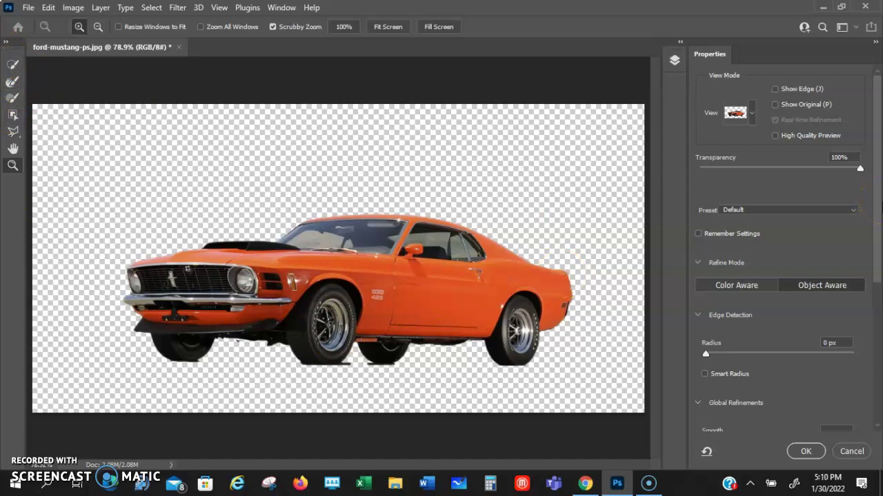
# Output the car selection as a New Layer with Layer Mask and check the resulting layers.
pyautogui.scroll(-6, 778, 367)
pyautogui.scroll(-1, 783, 390)
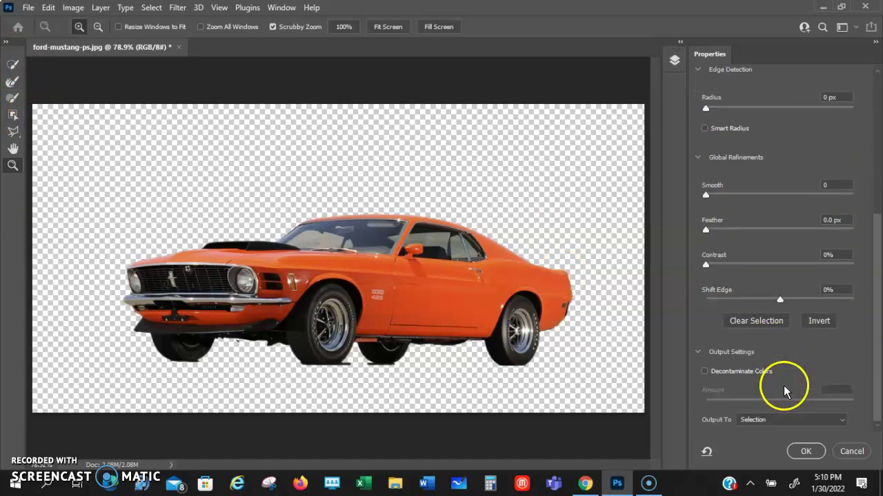
pyautogui.click(838, 424)
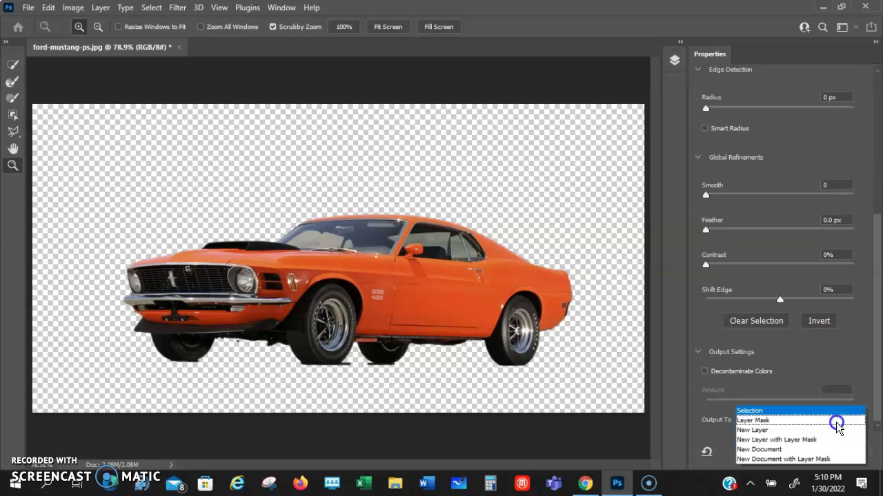
pyautogui.click(810, 441)
pyautogui.click(806, 452)
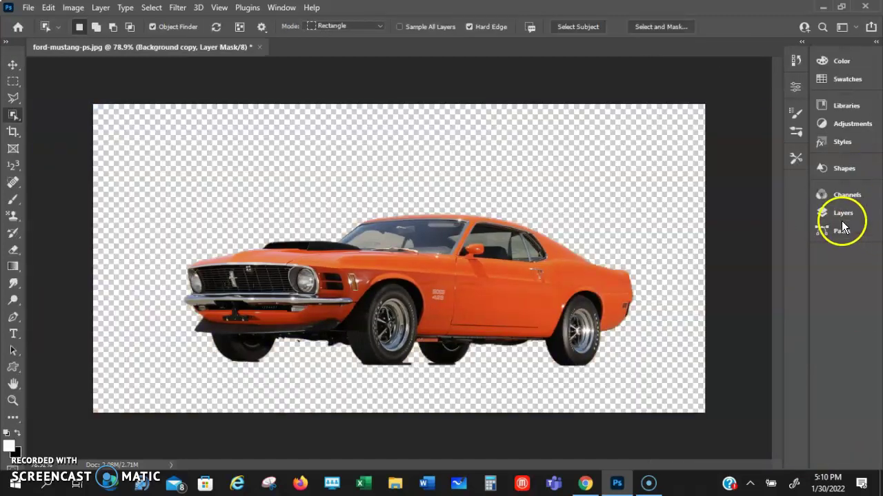
pyautogui.click(839, 220)
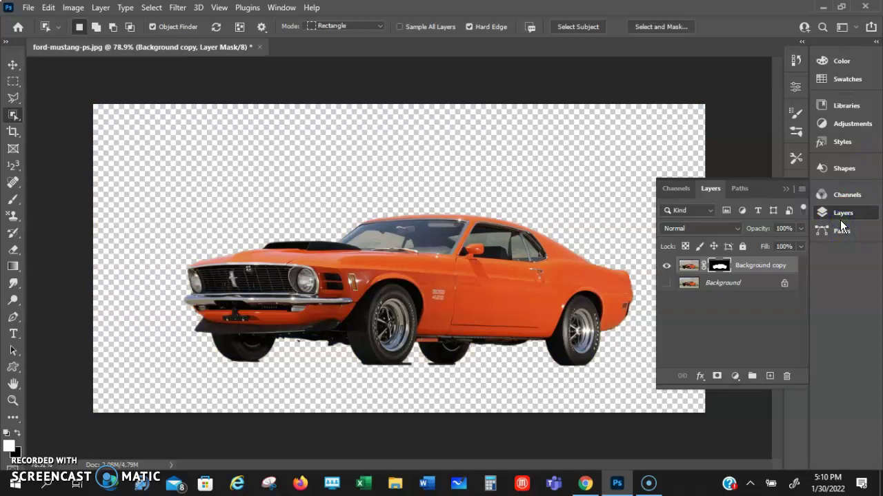
pyautogui.click(785, 189)
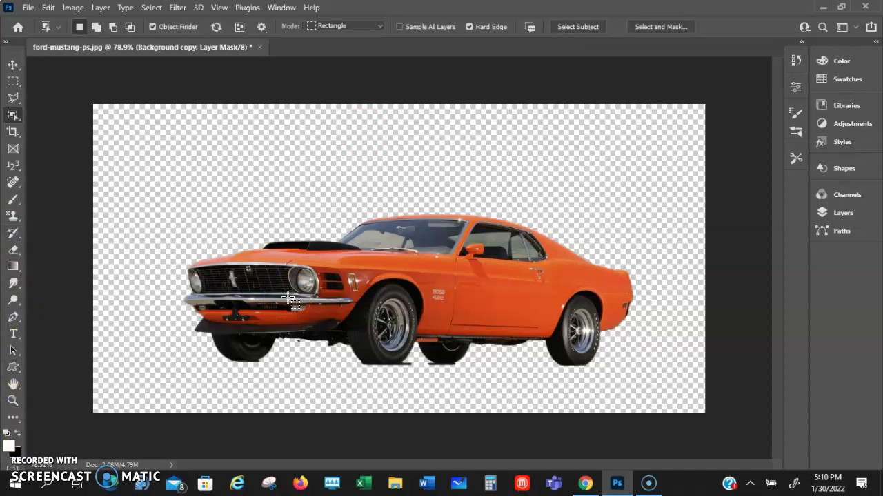
pyautogui.click(19, 117)
pyautogui.click(70, 116)
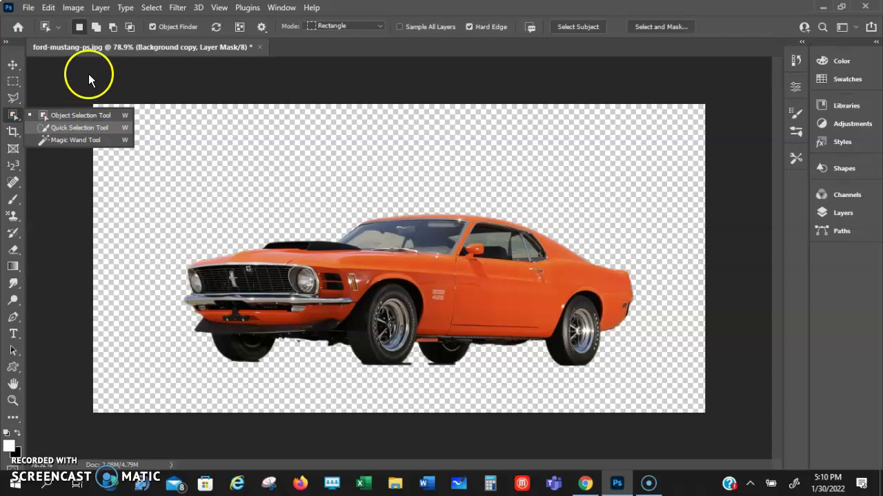
pyautogui.press('Escape')
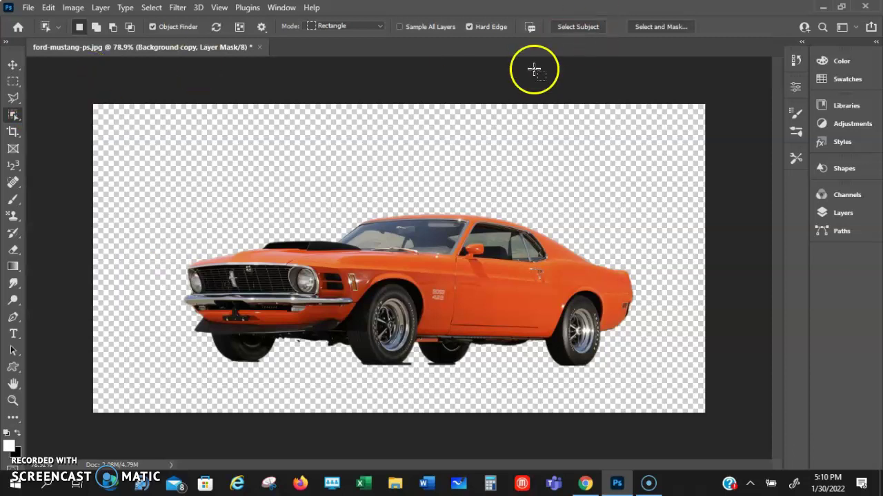
# Delete the Background copy layer made from the object selection to return to the original photo.
pyautogui.click(843, 213)
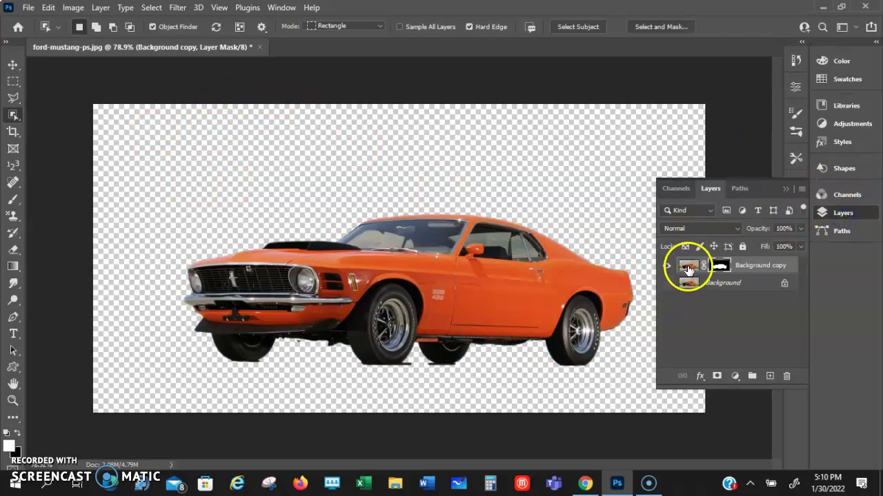
pyautogui.click(688, 266)
pyautogui.click(786, 377)
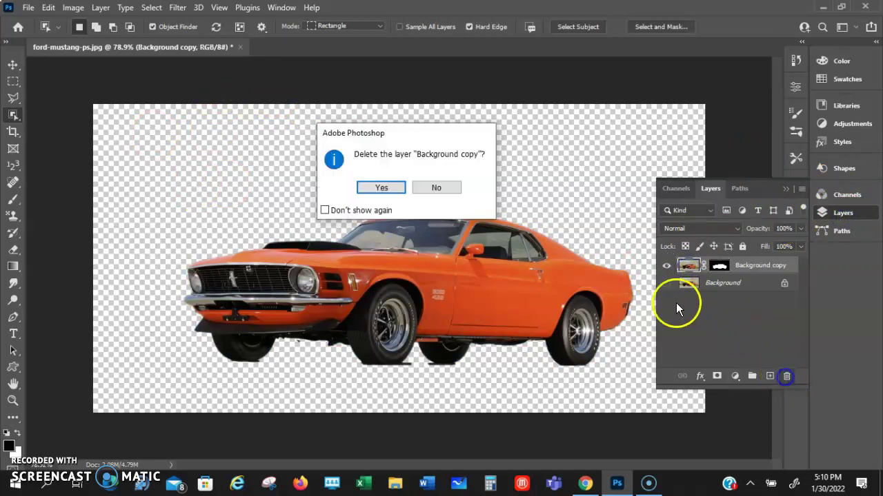
pyautogui.click(386, 188)
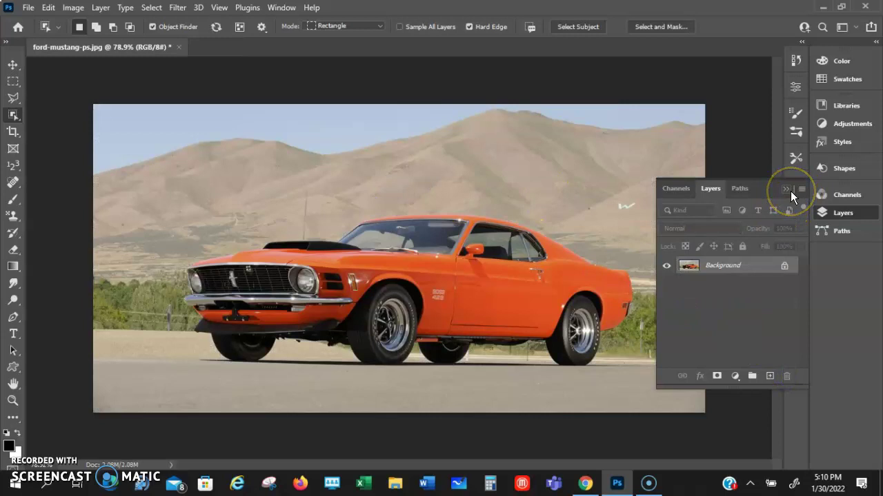
# Select the Mustang by painting over its body, wheels, grille and hood with the Quick Selection tool.
pyautogui.click(790, 191)
pyautogui.click(607, 211)
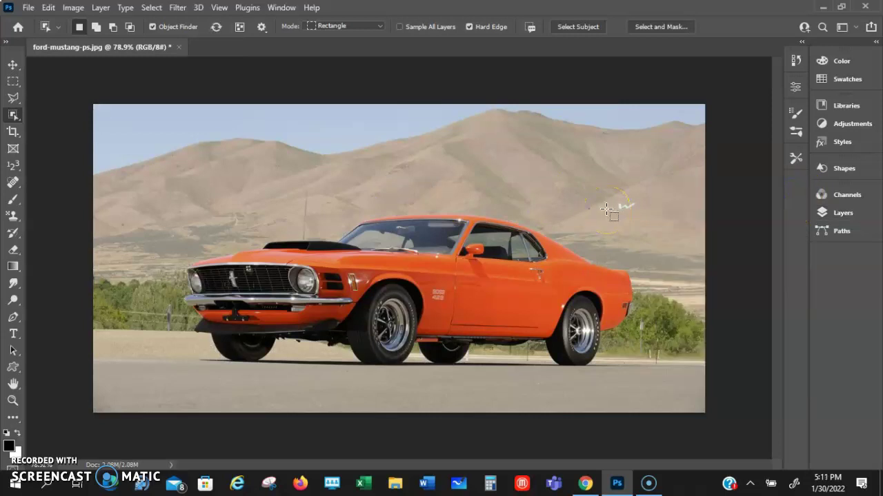
pyautogui.rightClick(13, 113)
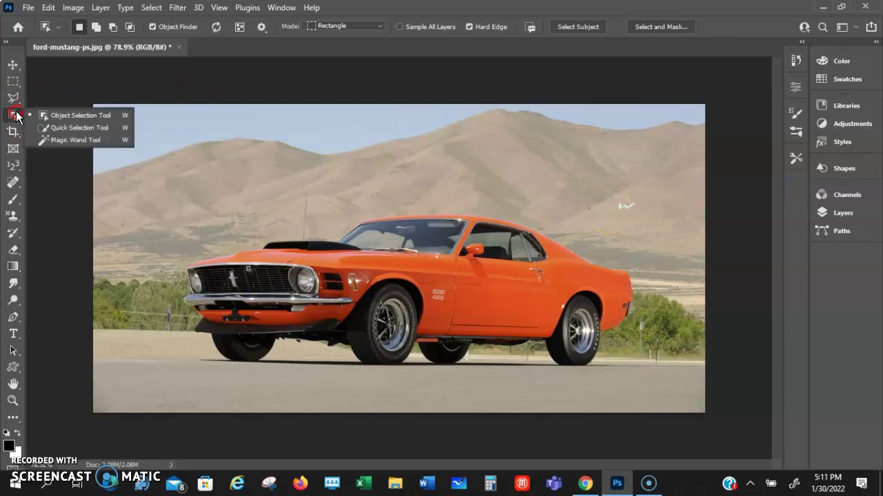
pyautogui.click(84, 128)
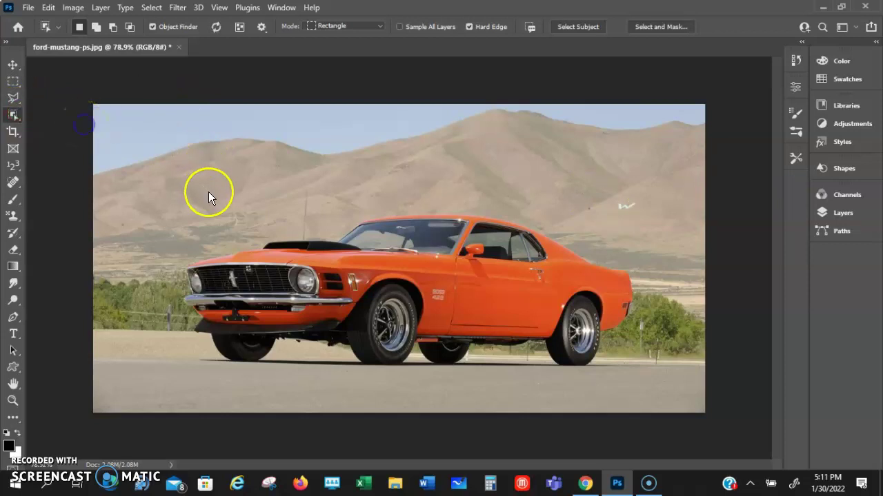
pyautogui.rightClick(14, 114)
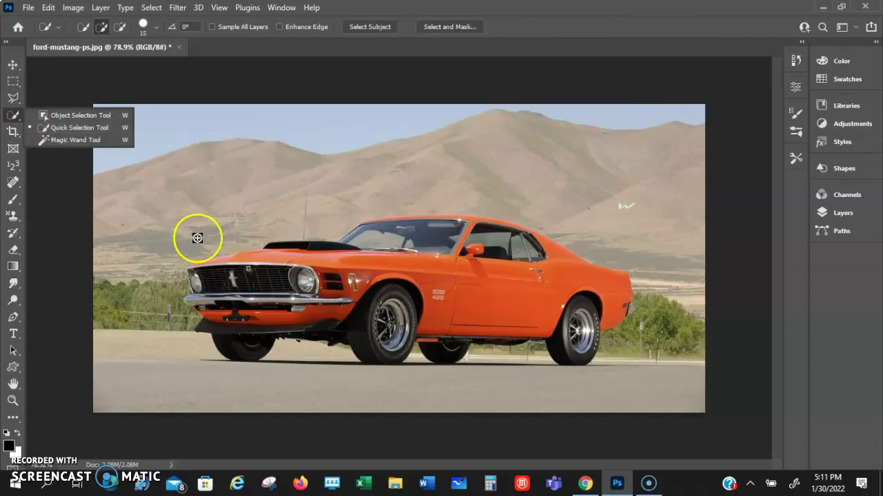
pyautogui.moveTo(315, 272)
pyautogui.mouseDown()
pyautogui.moveTo(372, 256)
pyautogui.moveTo(416, 228)
pyautogui.moveTo(489, 221)
pyautogui.moveTo(603, 280)
pyautogui.moveTo(613, 294)
pyautogui.moveTo(578, 342)
pyautogui.mouseUp()
pyautogui.moveTo(544, 285)
pyautogui.mouseDown()
pyautogui.moveTo(451, 316)
pyautogui.moveTo(445, 347)
pyautogui.moveTo(404, 338)
pyautogui.moveTo(433, 311)
pyautogui.moveTo(393, 309)
pyautogui.moveTo(378, 349)
pyautogui.moveTo(351, 301)
pyautogui.moveTo(305, 294)
pyautogui.moveTo(257, 318)
pyautogui.moveTo(193, 288)
pyautogui.mouseUp()
pyautogui.moveTo(300, 243)
pyautogui.mouseDown()
pyautogui.moveTo(253, 250)
pyautogui.moveTo(290, 261)
pyautogui.moveTo(233, 262)
pyautogui.mouseUp()
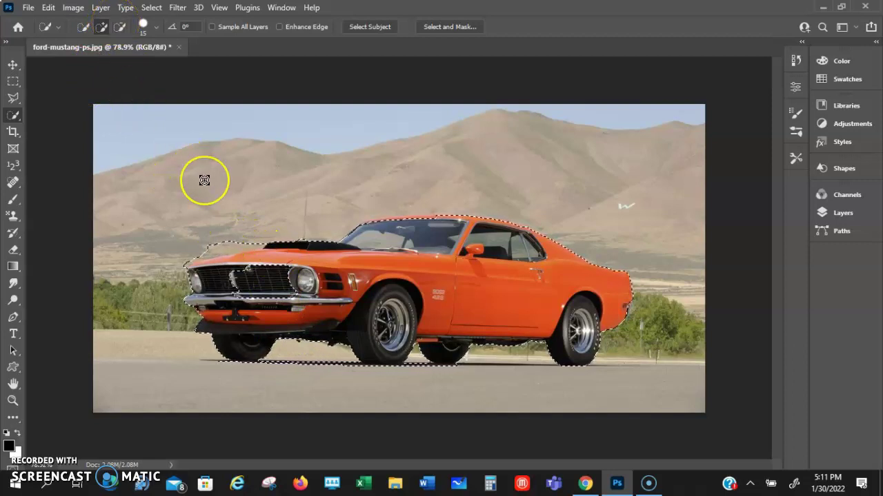
# Subtract excess background above the front of the hood and add the missing roof edge with Quick Selection.
pyautogui.press('alt')
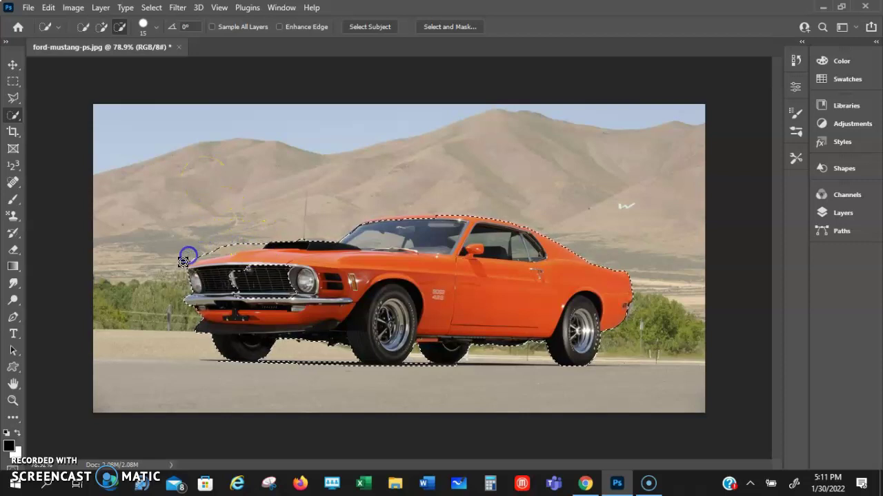
pyautogui.click(251, 298)
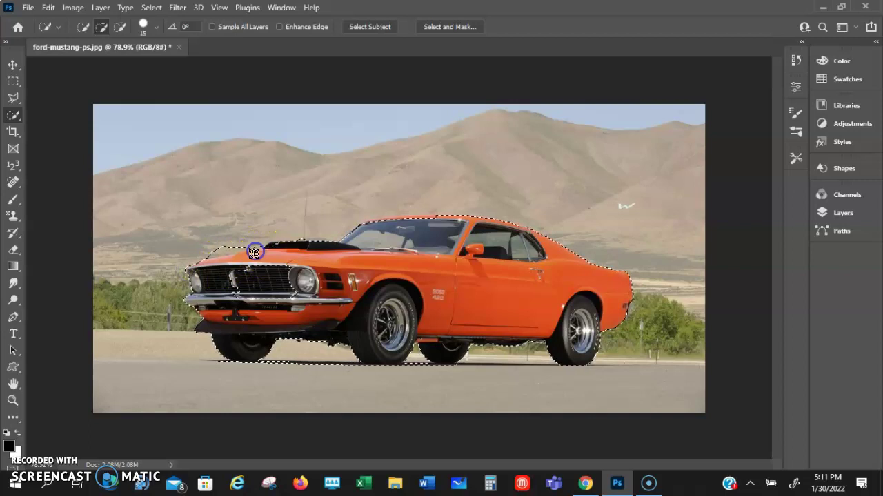
pyautogui.click(414, 94)
pyautogui.click(466, 220)
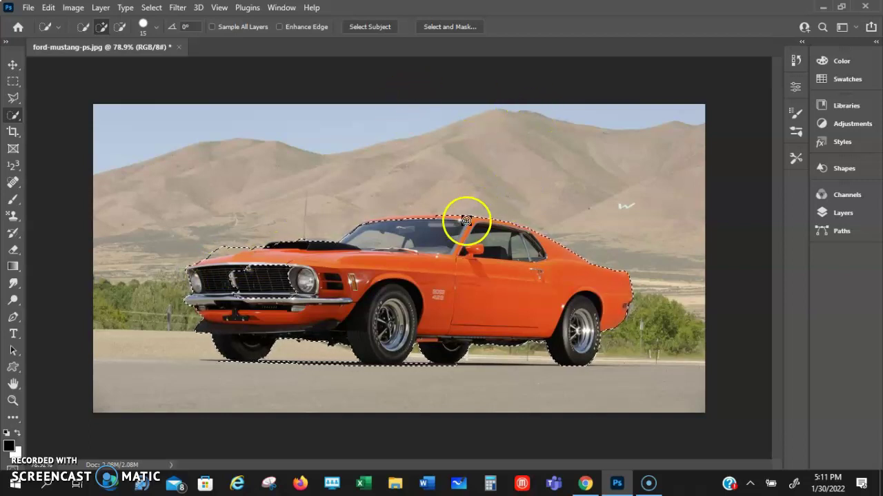
pyautogui.moveTo(448, 217); pyautogui.dragTo(431, 218)
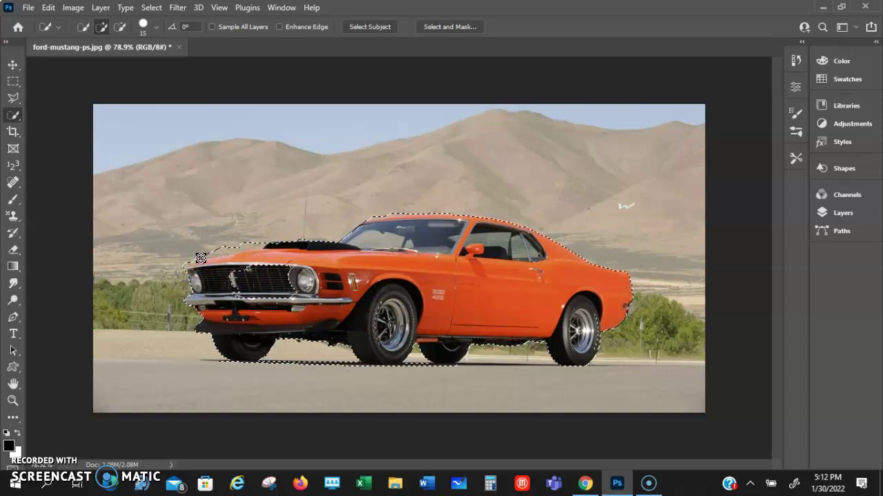
# Subtract the leftover background above the front of the hood from the selection with the Polygonal Lasso.
pyautogui.click(13, 98)
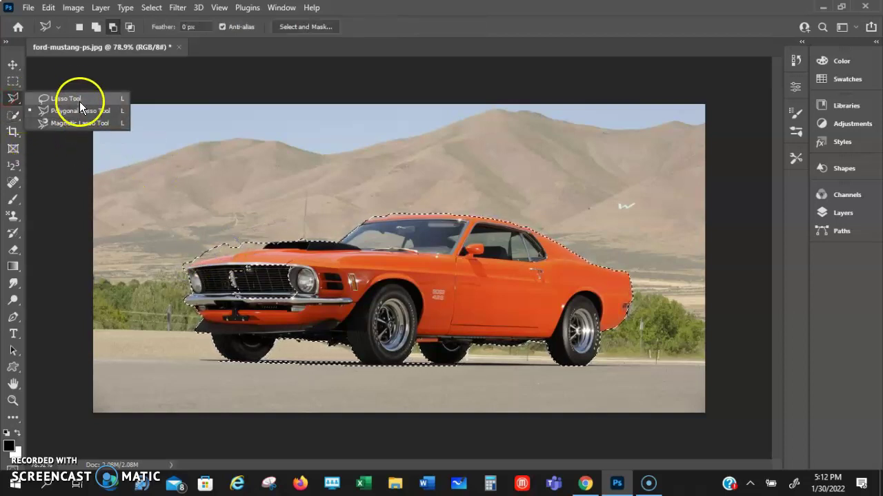
pyautogui.moveTo(68, 97)
pyautogui.mouseDown()
pyautogui.moveTo(68, 108)
pyautogui.moveTo(103, 113)
pyautogui.moveTo(76, 123)
pyautogui.mouseUp()
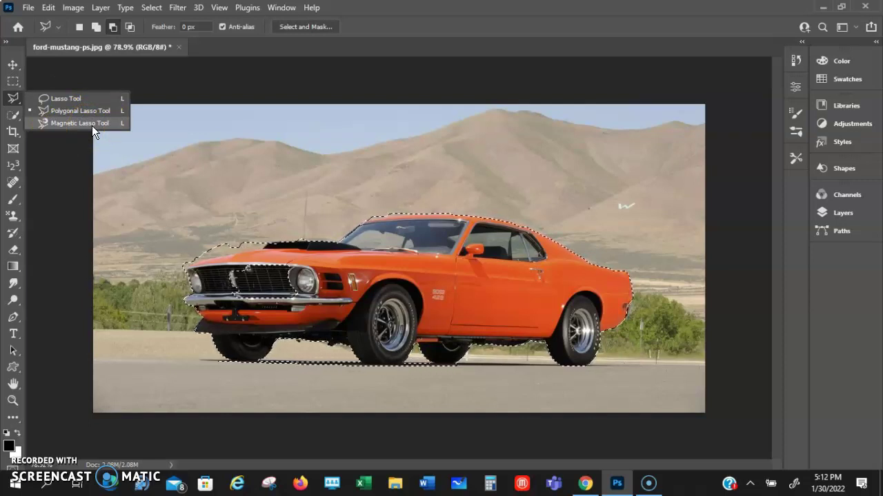
pyautogui.moveTo(220, 235); pyautogui.dragTo(231, 250)
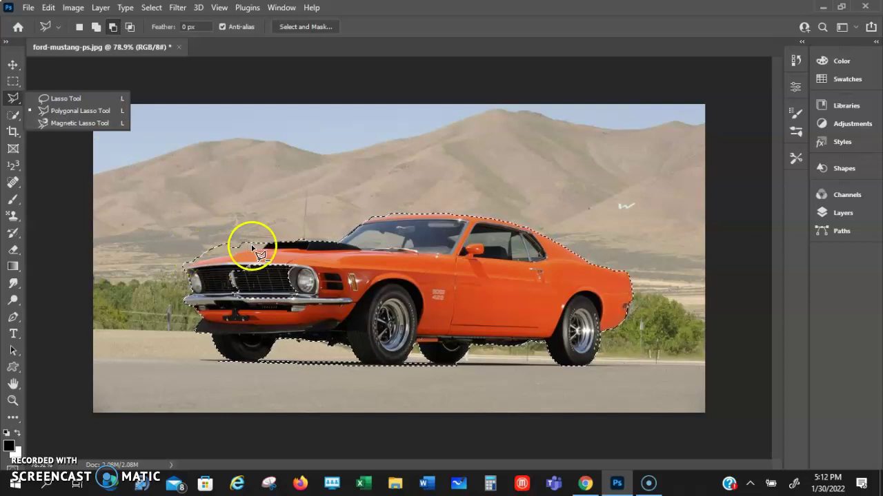
pyautogui.click(193, 276)
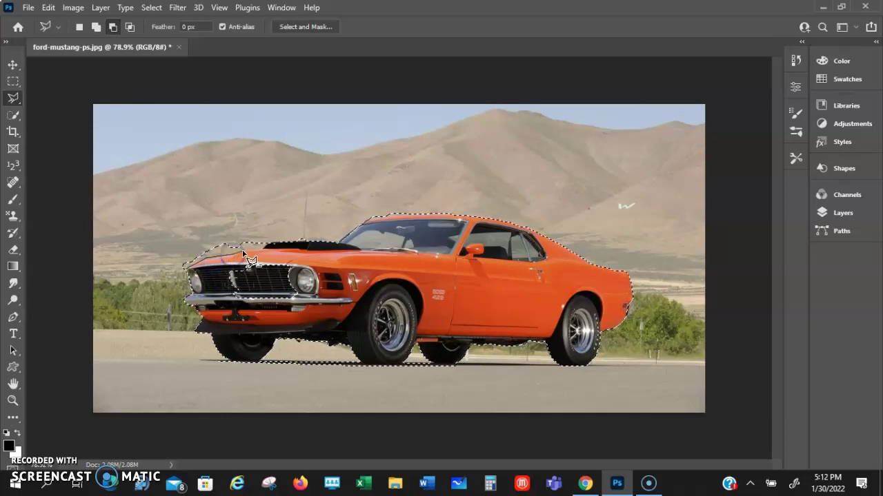
pyautogui.click(272, 240)
pyautogui.click(241, 235)
pyautogui.click(211, 245)
pyautogui.click(155, 266)
pyautogui.click(172, 254)
pyautogui.click(253, 256)
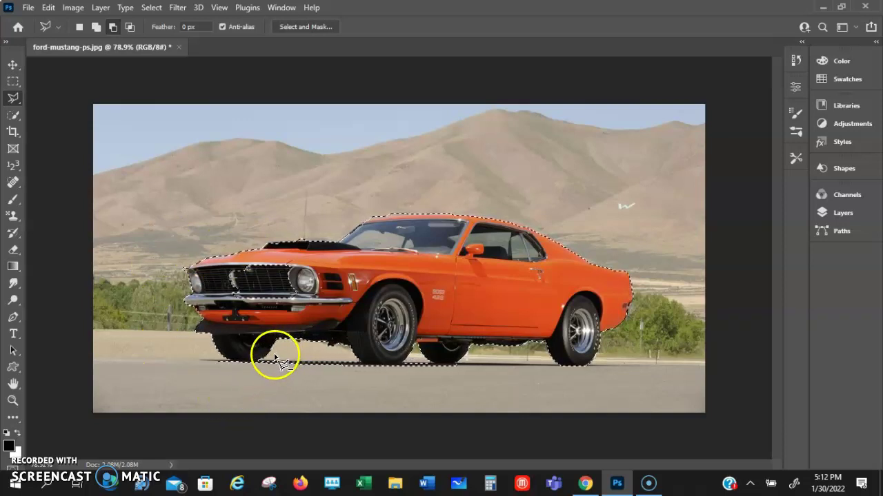
# Subtract the ground strips between the tires from the car selection with the Polygonal Lasso and Quick Selection.
pyautogui.click(241, 374)
pyautogui.click(364, 375)
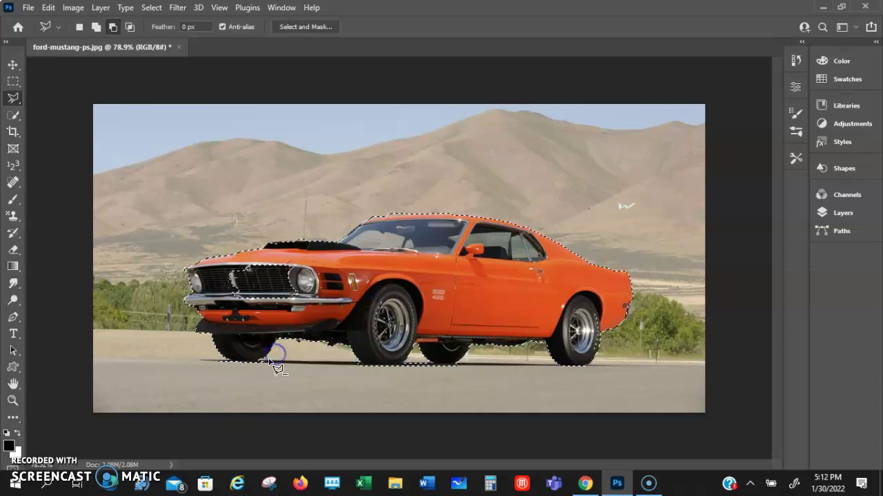
pyautogui.rightClick(17, 116)
pyautogui.click(53, 127)
pyautogui.click(121, 27)
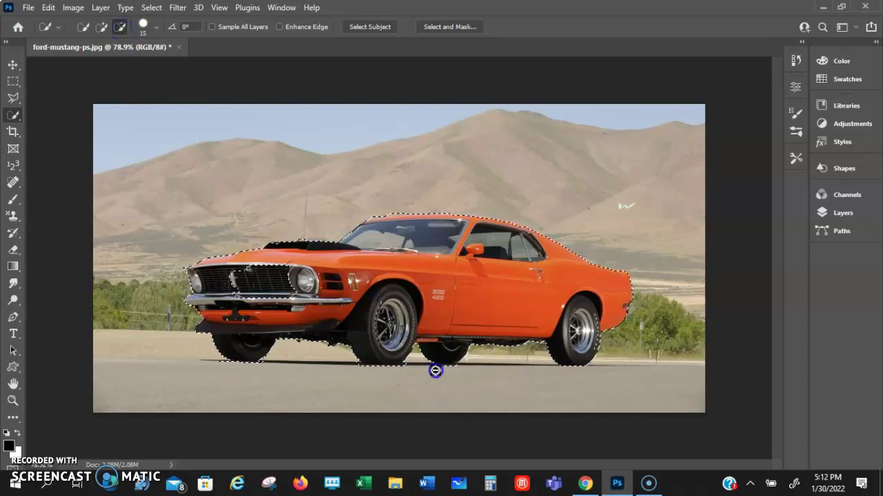
pyautogui.moveTo(426, 381)
pyautogui.mouseDown()
pyautogui.moveTo(411, 400)
pyautogui.moveTo(281, 367)
pyautogui.mouseUp()
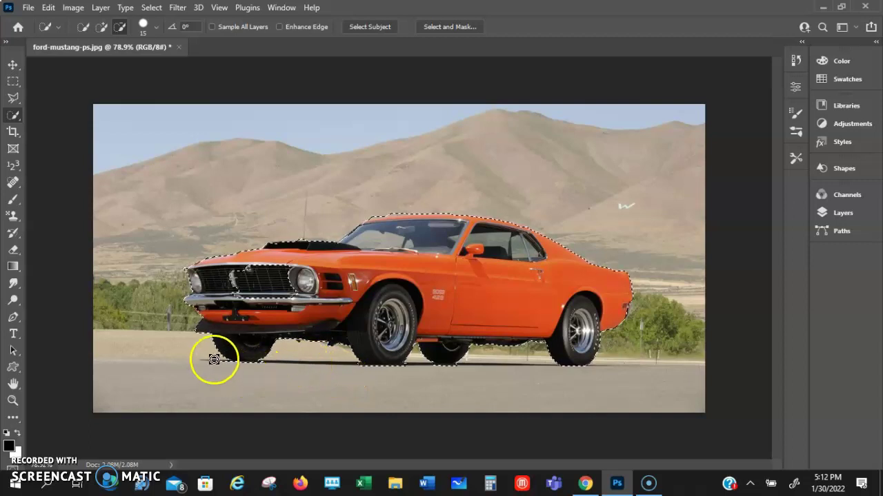
pyautogui.click(326, 414)
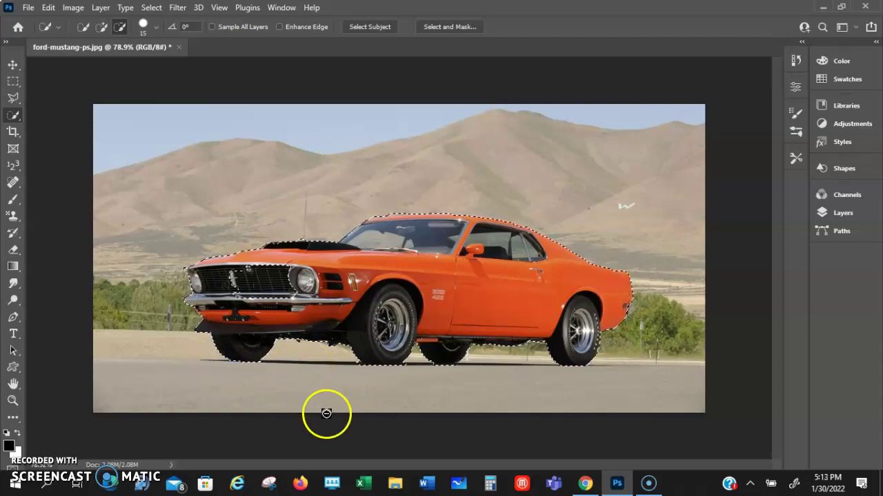
# Try to correct the selection around the grille, hood and front fender with Quick Selection and the Polygonal Lasso.
pyautogui.click(239, 302)
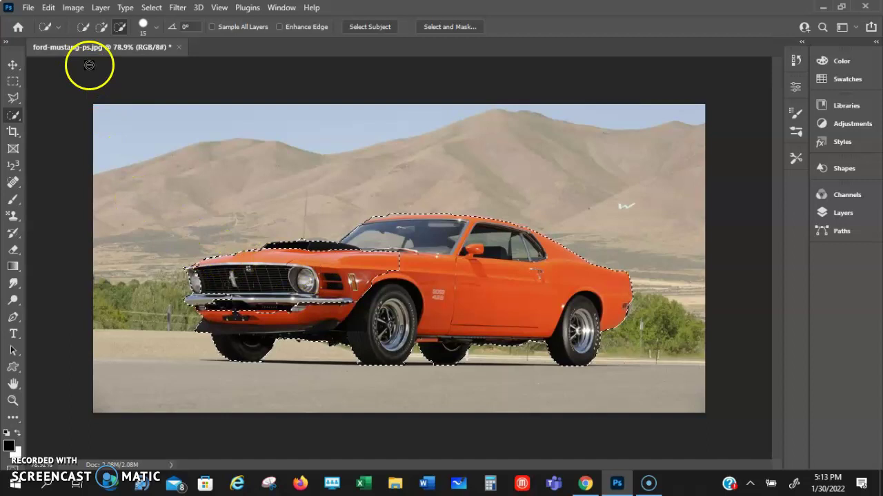
pyautogui.click(13, 98)
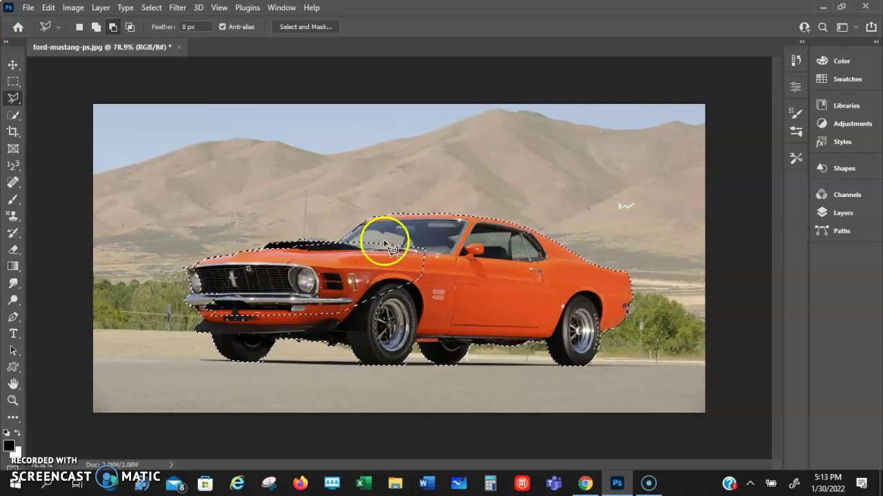
pyautogui.moveTo(390, 248)
pyautogui.mouseDown()
pyautogui.moveTo(424, 249)
pyautogui.moveTo(430, 261)
pyautogui.moveTo(437, 237)
pyautogui.moveTo(398, 228)
pyautogui.moveTo(370, 235)
pyautogui.moveTo(411, 299)
pyautogui.moveTo(452, 258)
pyautogui.moveTo(411, 225)
pyautogui.moveTo(392, 240)
pyautogui.moveTo(372, 238)
pyautogui.moveTo(390, 248)
pyautogui.mouseUp()
pyautogui.moveTo(442, 307)
pyautogui.mouseDown()
pyautogui.moveTo(394, 232)
pyautogui.moveTo(403, 245)
pyautogui.mouseUp()
pyautogui.click(111, 26)
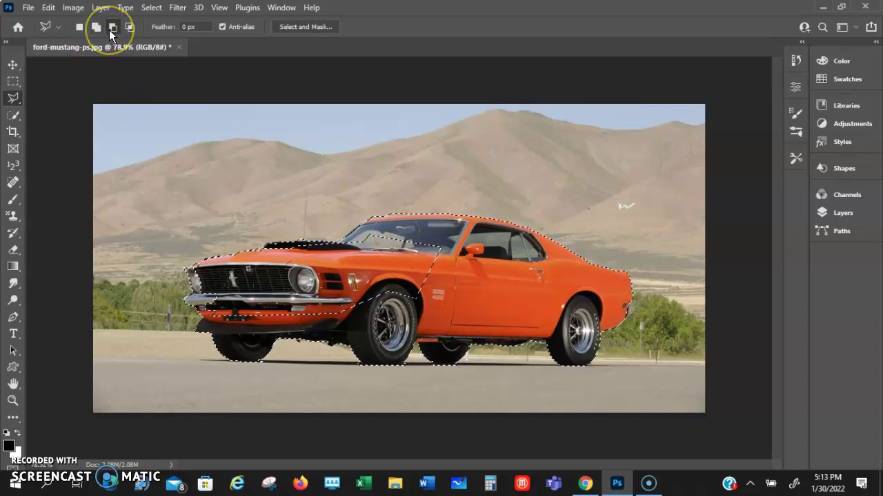
pyautogui.click(252, 230)
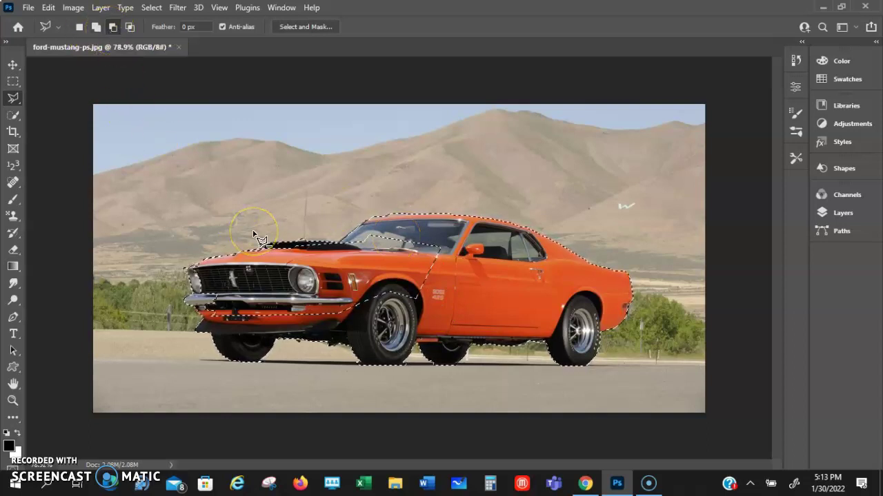
# Undo the latest selection changes on the hood and front fender.
pyautogui.click(338, 365)
pyautogui.click(309, 250)
pyautogui.click(294, 304)
pyautogui.click(351, 299)
pyautogui.click(431, 280)
pyautogui.click(419, 298)
pyautogui.click(376, 256)
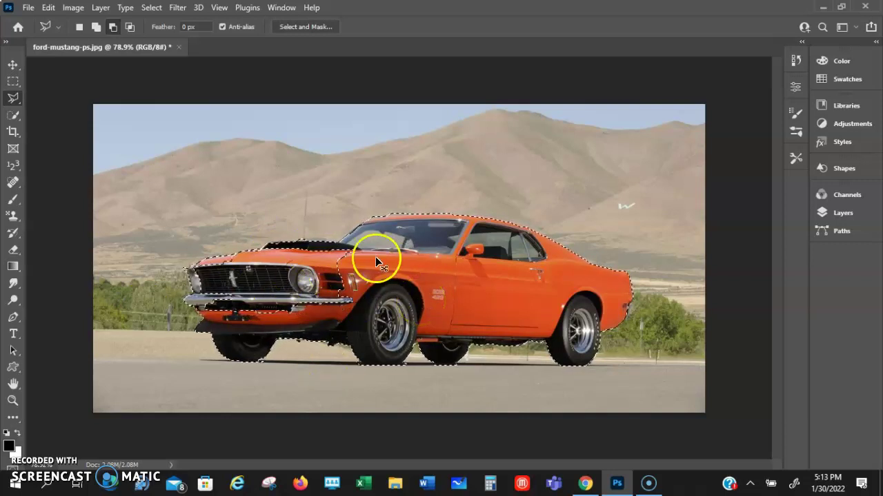
pyautogui.hotkey('ctrl', 'z')
pyautogui.hotkey('ctrl', 'z')
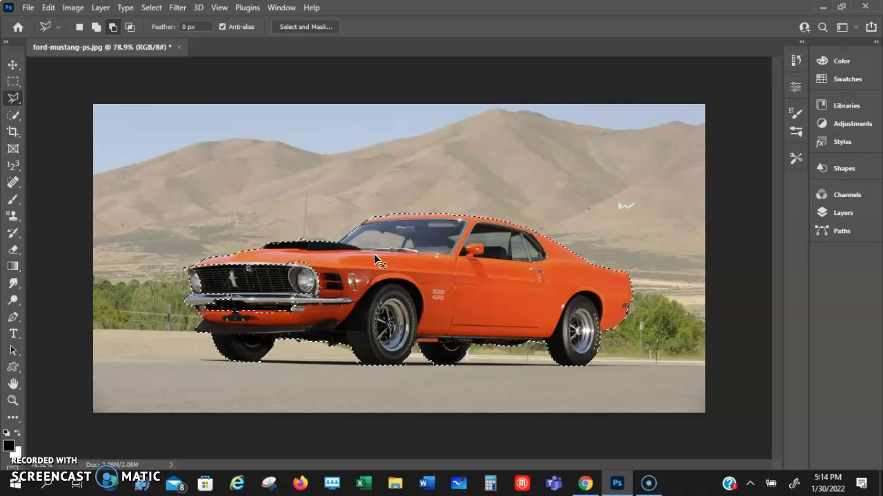
# Outline the grille, headlights and upper bumper with the Polygonal Lasso at 200% zoom in subtract mode.
pyautogui.moveTo(256, 311)
pyautogui.mouseDown()
pyautogui.moveTo(223, 262)
pyautogui.moveTo(202, 265)
pyautogui.mouseUp()
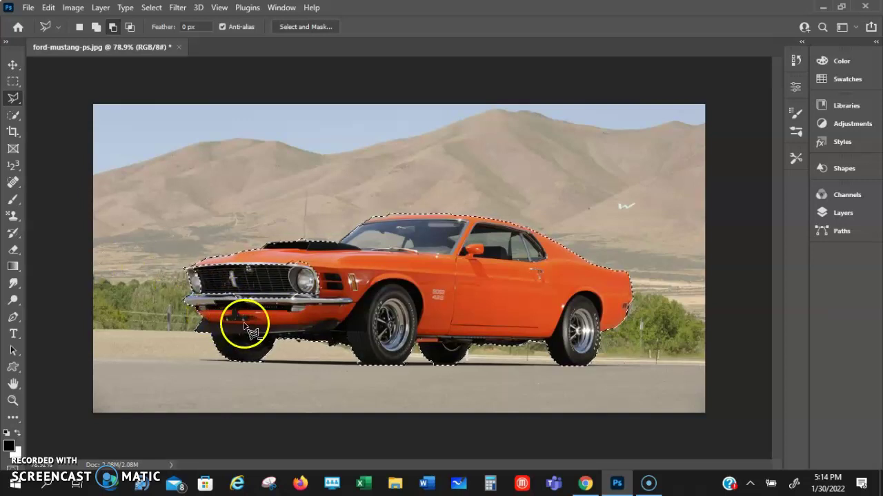
pyautogui.press('z')
pyautogui.click(269, 285)
pyautogui.click(270, 285)
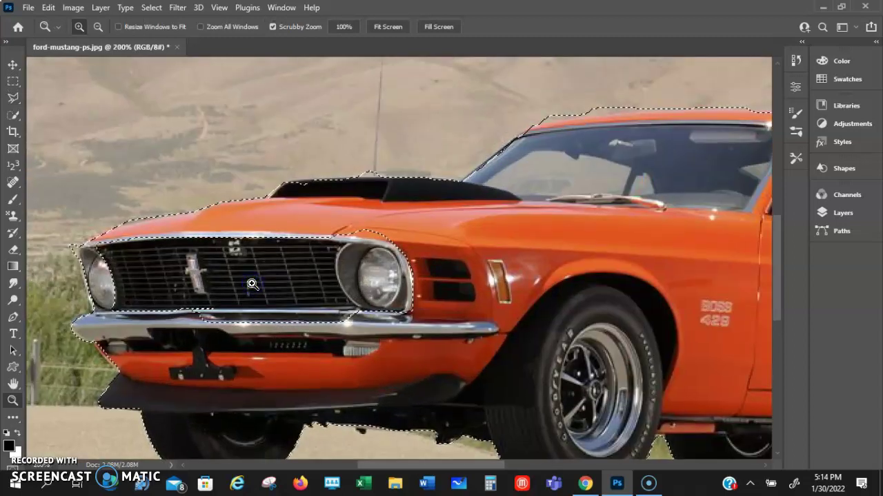
pyautogui.click(12, 97)
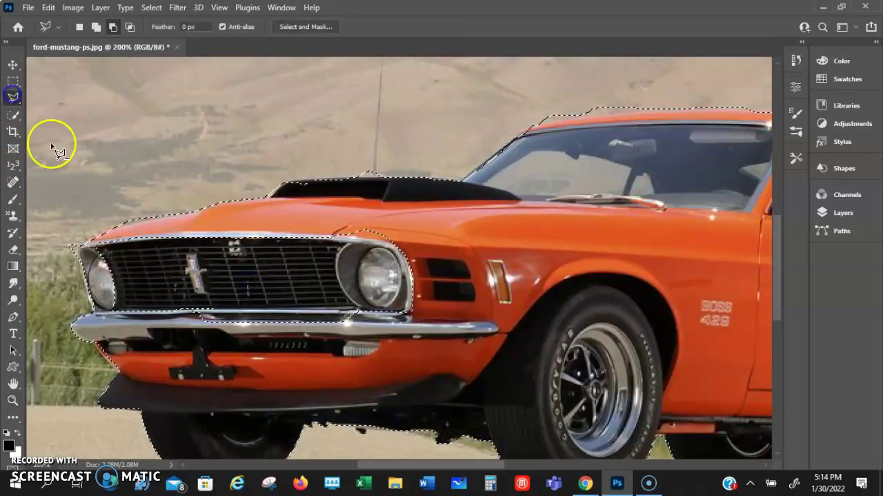
pyautogui.click(379, 224)
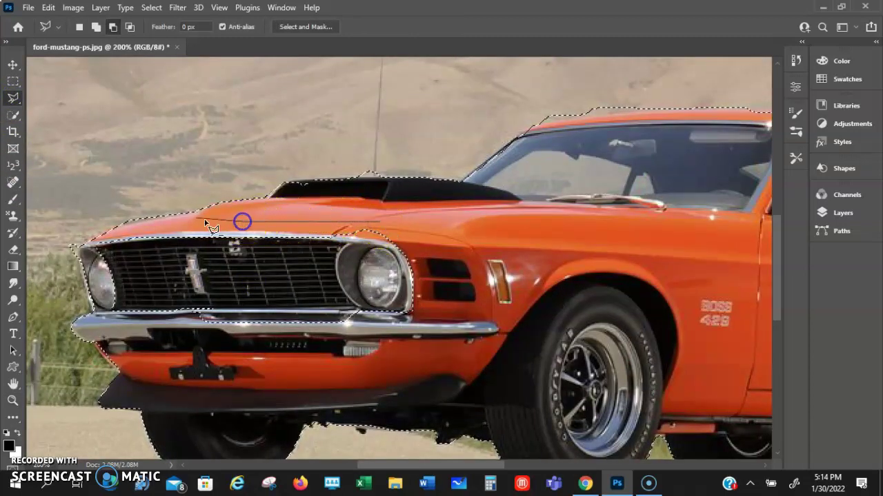
pyautogui.click(129, 233)
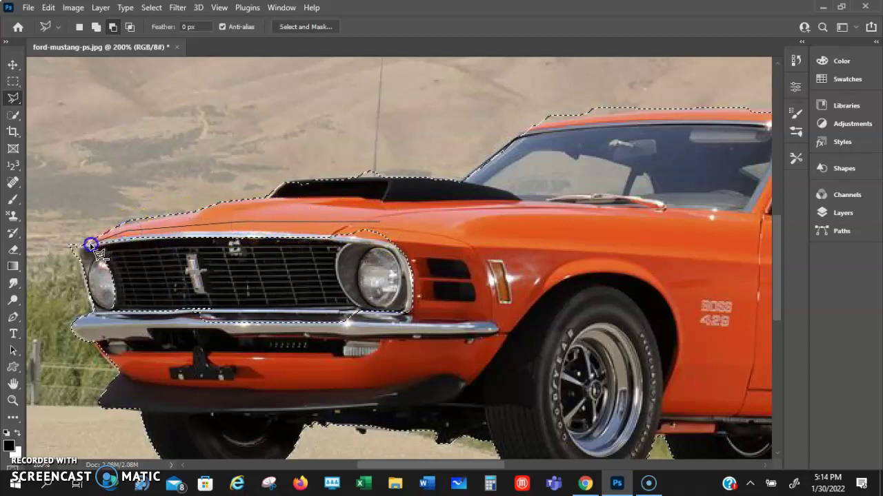
pyautogui.click(102, 316)
pyautogui.click(279, 343)
pyautogui.click(436, 327)
pyautogui.click(466, 286)
pyautogui.click(467, 244)
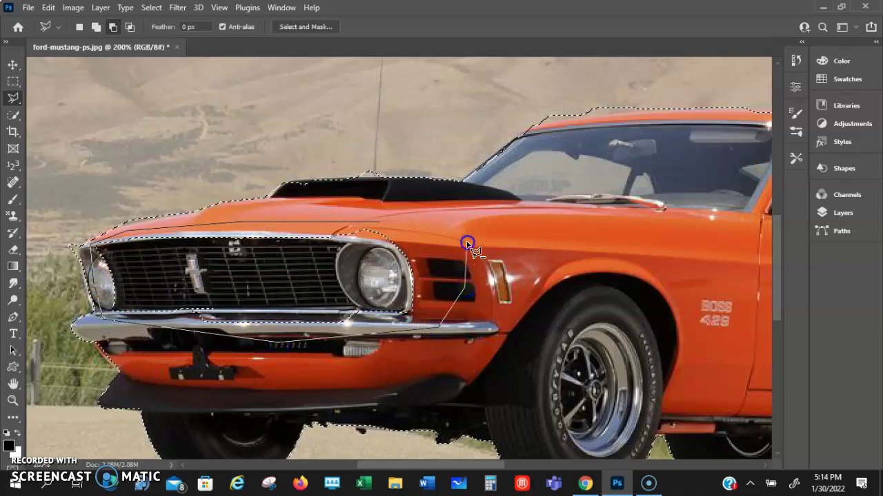
pyautogui.click(376, 224)
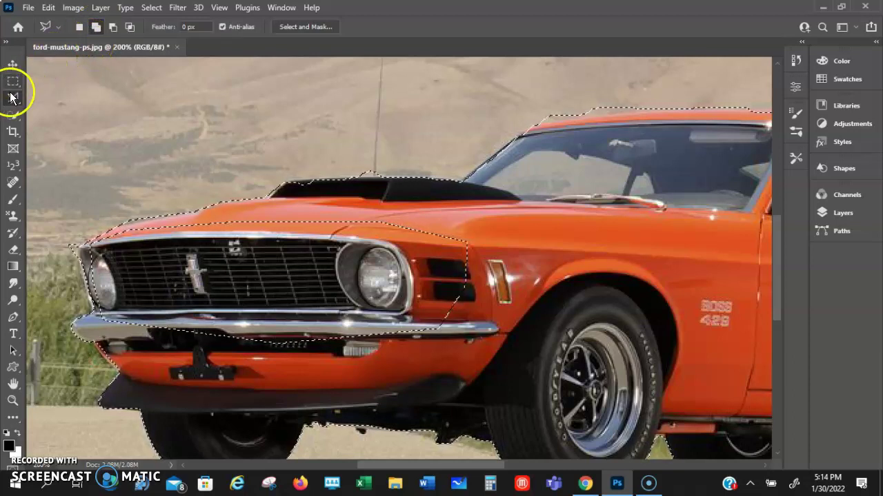
# Add the grille, headlights, bumper and front fender back to the selection with a polygonal outline around the front end.
pyautogui.click(139, 227)
pyautogui.moveTo(91, 257); pyautogui.dragTo(88, 262)
pyautogui.click(102, 328)
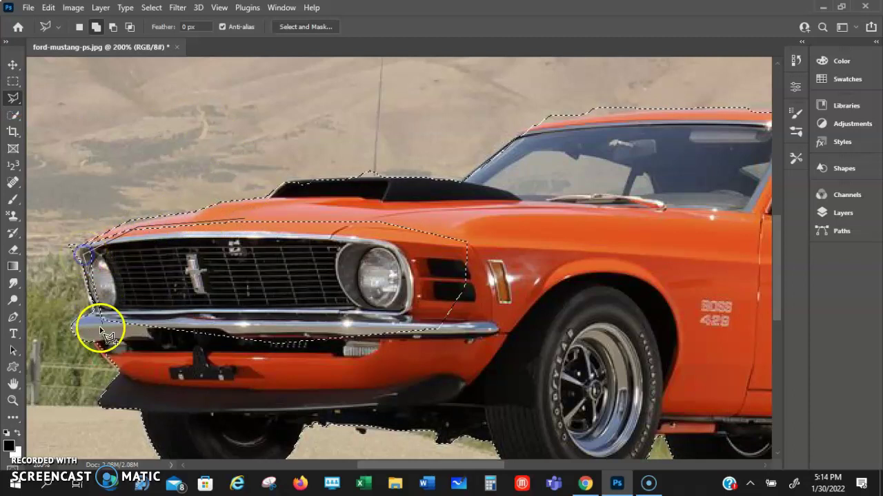
pyautogui.click(303, 372)
pyautogui.click(460, 350)
pyautogui.click(510, 259)
pyautogui.click(458, 222)
pyautogui.click(262, 213)
pyautogui.doubleClick(250, 225)
pyautogui.click(478, 217)
pyautogui.click(282, 256)
pyautogui.click(145, 238)
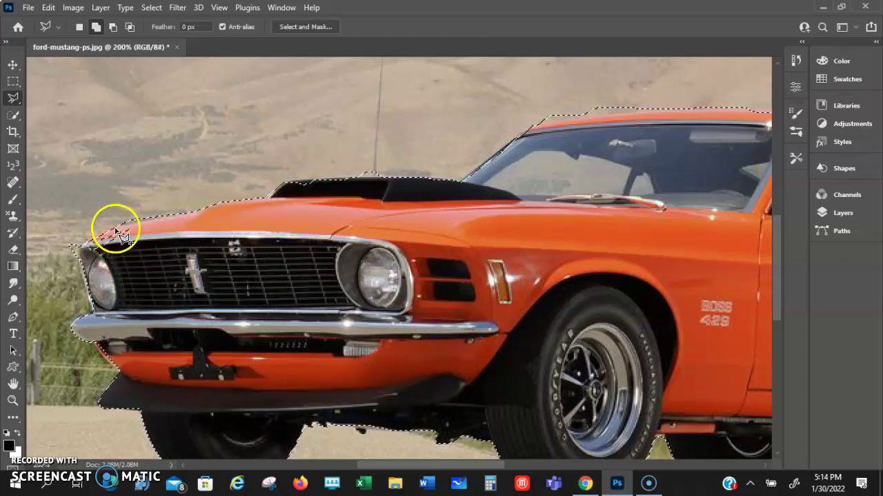
# Add the small missing area at the hood's front corner above the headlight to the selection with the Polygonal Lasso.
pyautogui.click(116, 232)
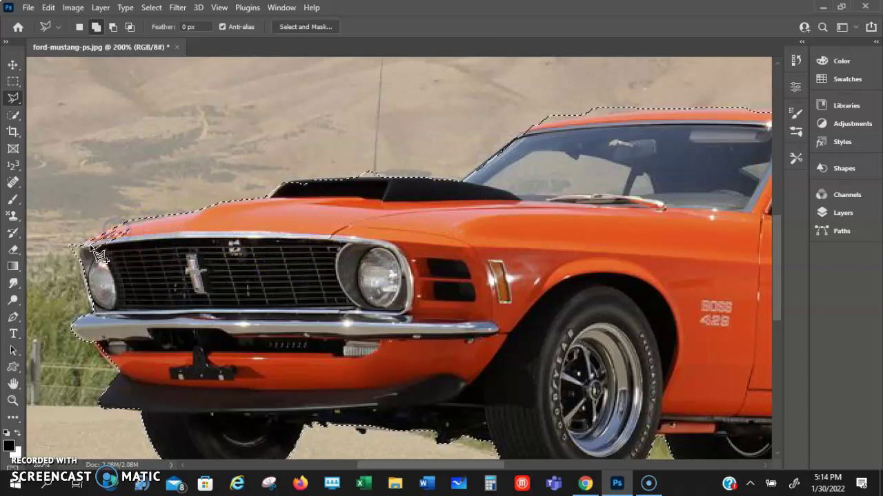
pyautogui.click(82, 247)
pyautogui.click(138, 239)
pyautogui.click(146, 226)
pyautogui.click(115, 230)
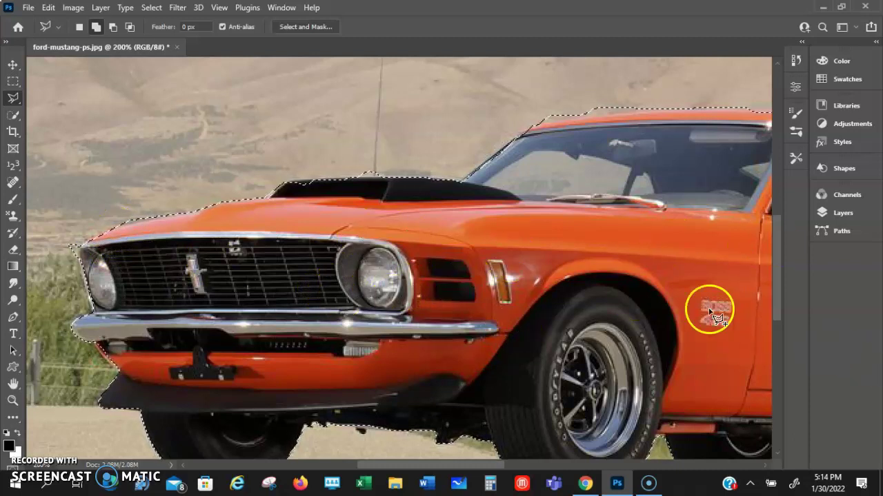
# Add a layer mask to the Background layer from the car selection to hide everything around the car.
pyautogui.hotkey('ctrl', '0')
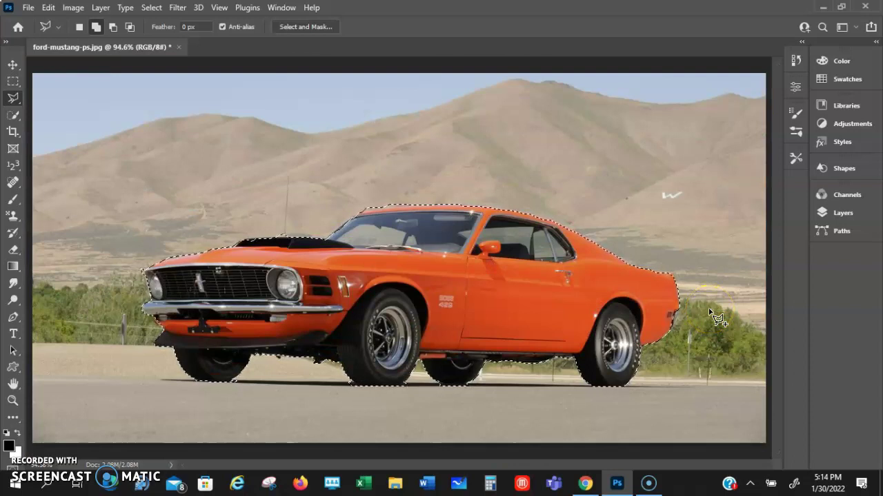
pyautogui.click(839, 214)
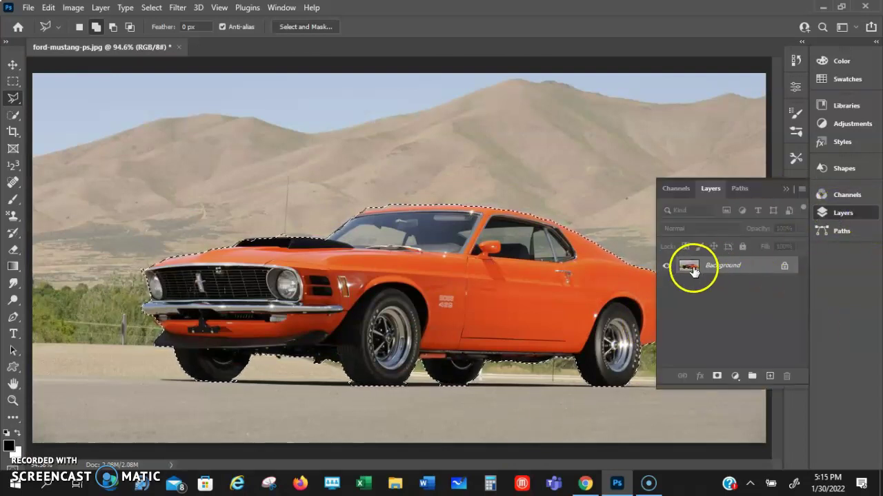
pyautogui.click(717, 376)
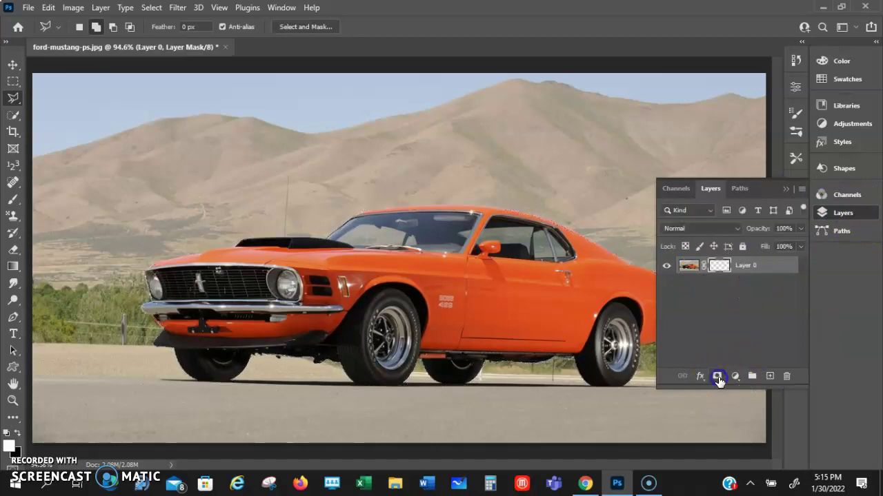
pyautogui.moveTo(730, 276); pyautogui.dragTo(33, 260)
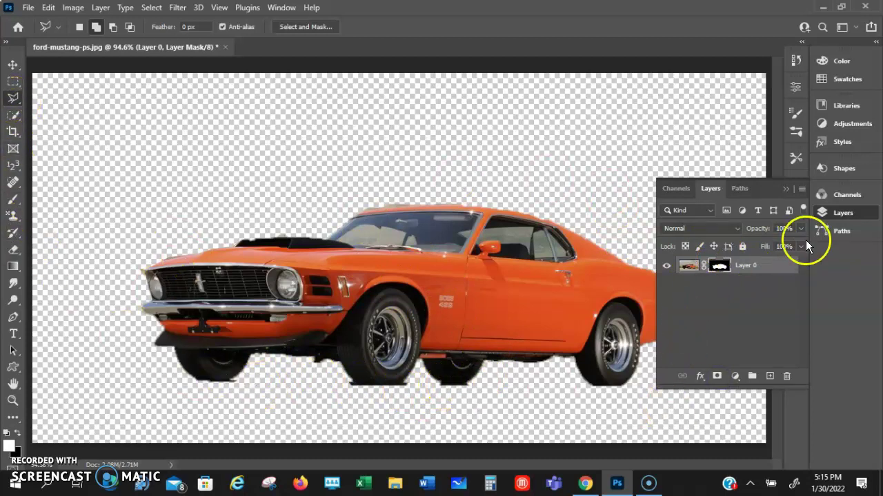
pyautogui.click(800, 190)
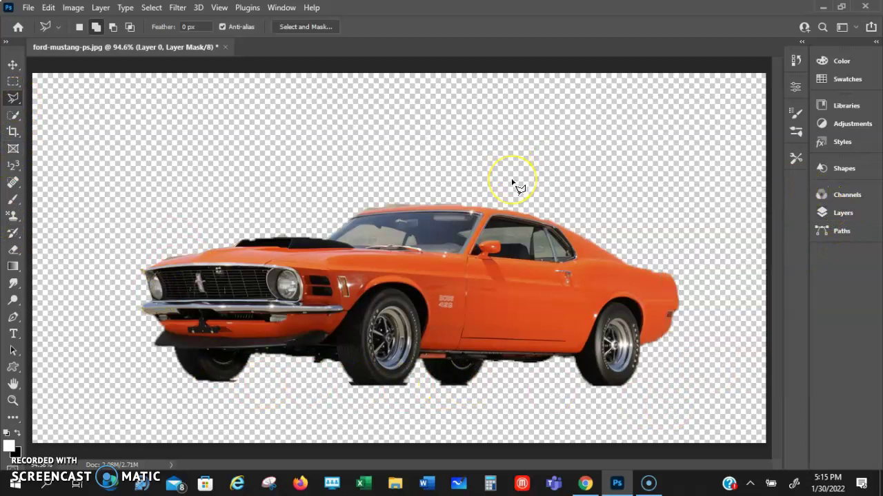